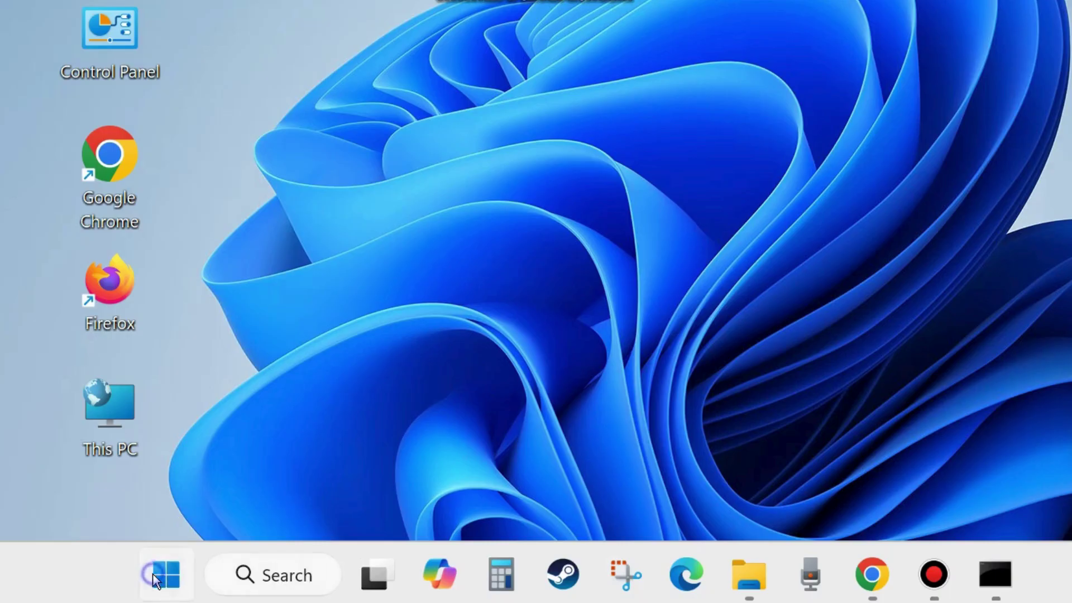
Open Task Manager, look for the Google Chrome process and the End task command, and close Task Manager.
right_click(156, 580)
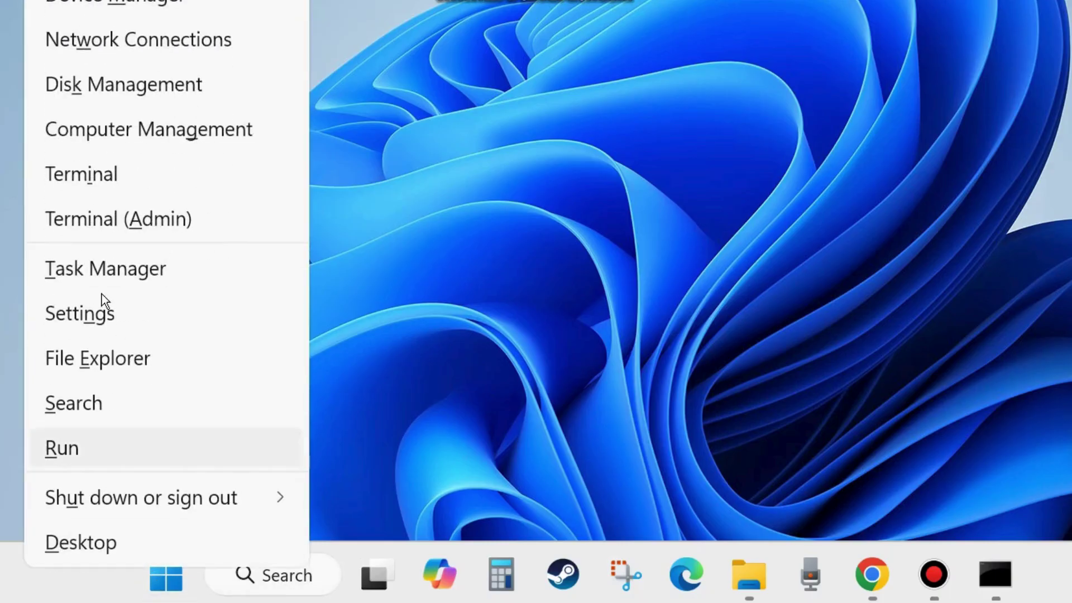
click(183, 280)
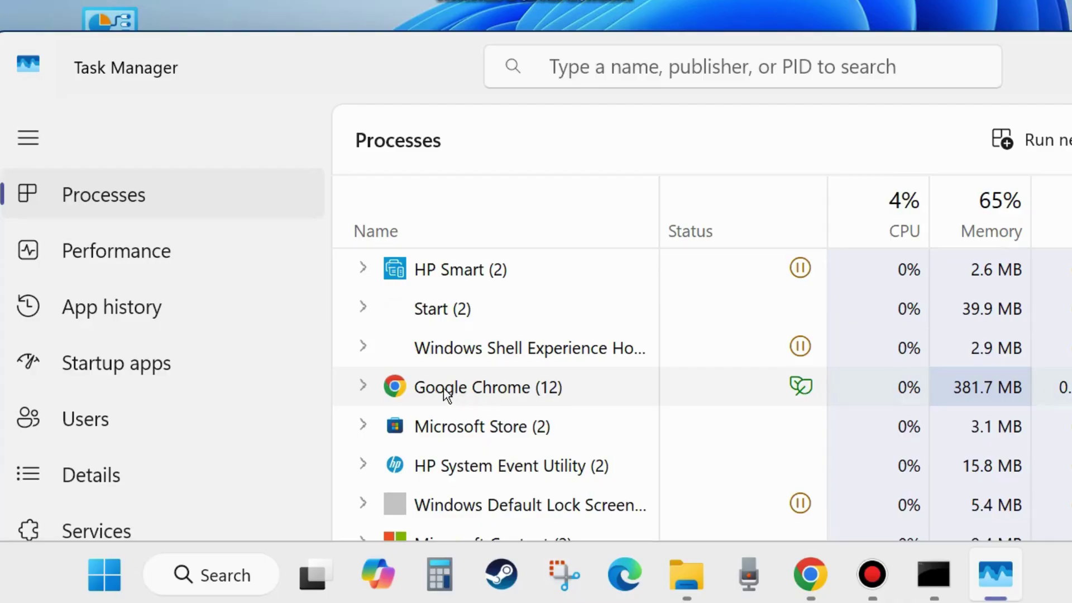
drag(1032, 77, 696, 71)
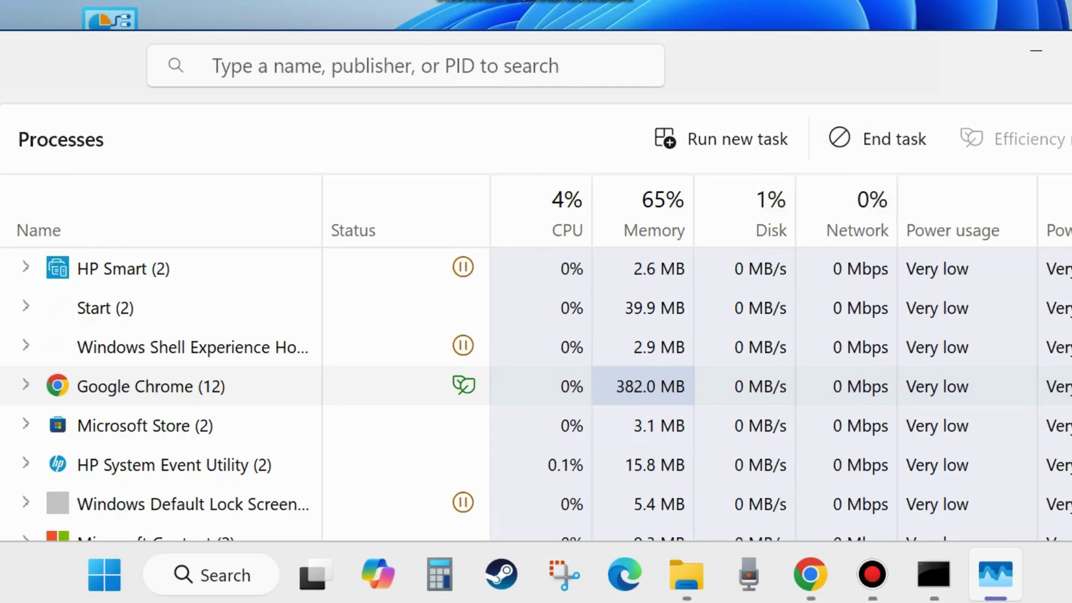
click(1071, 51)
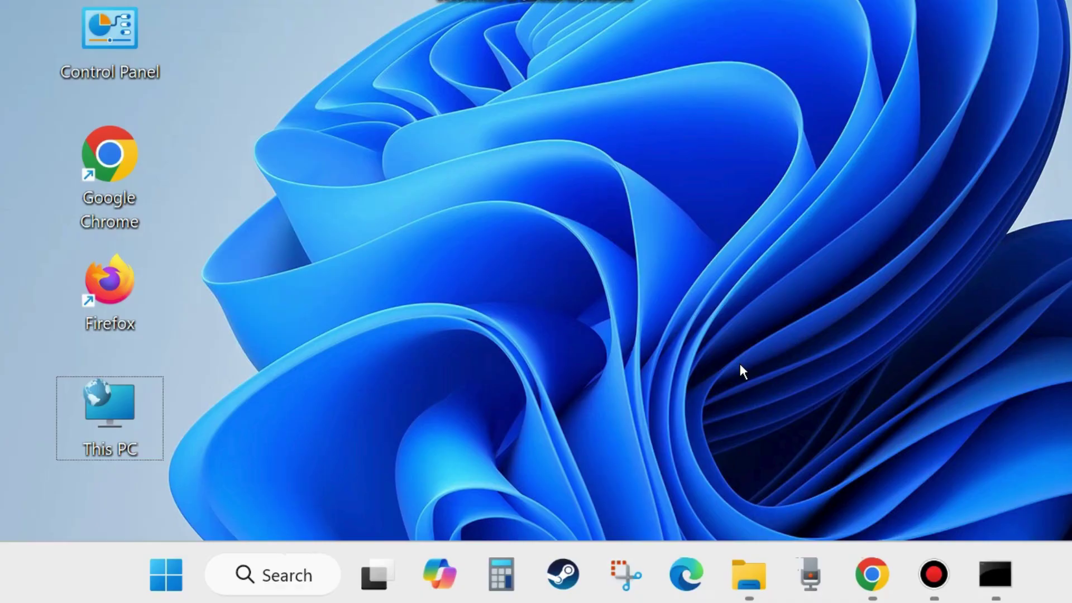
Launch Google Chrome, start its update from the About Google Chrome page and minimize the browser window.
double_click(108, 174)
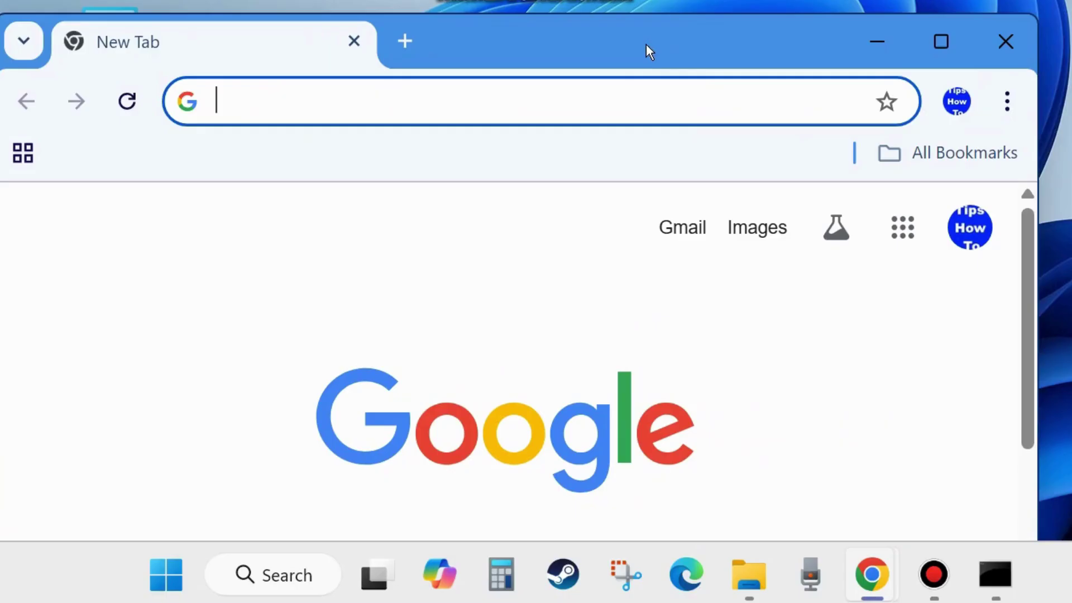
drag(648, 45, 486, 34)
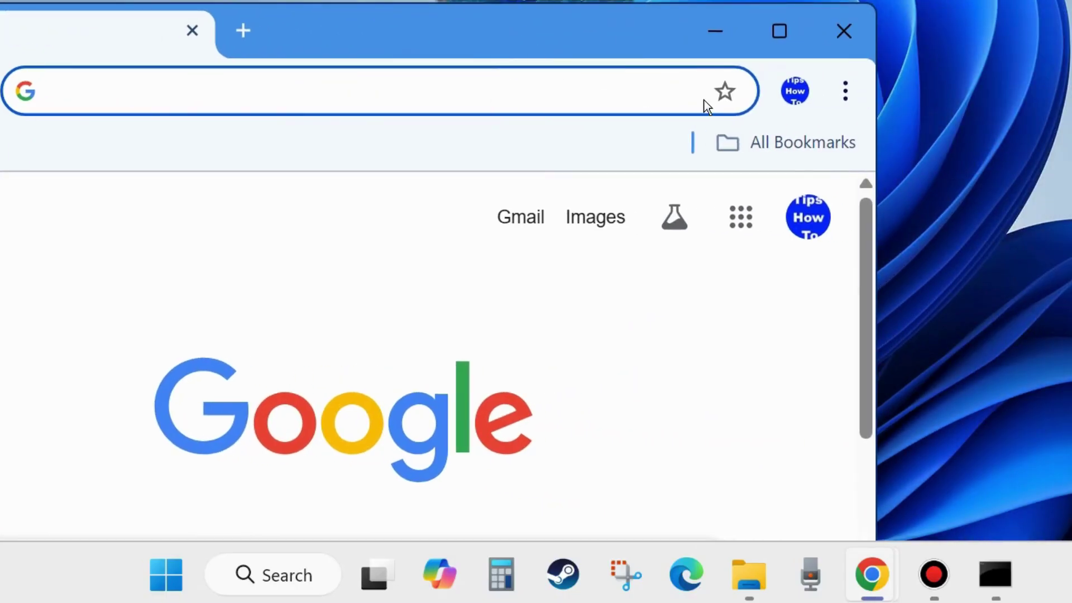
click(845, 91)
mouse_move(655, 501)
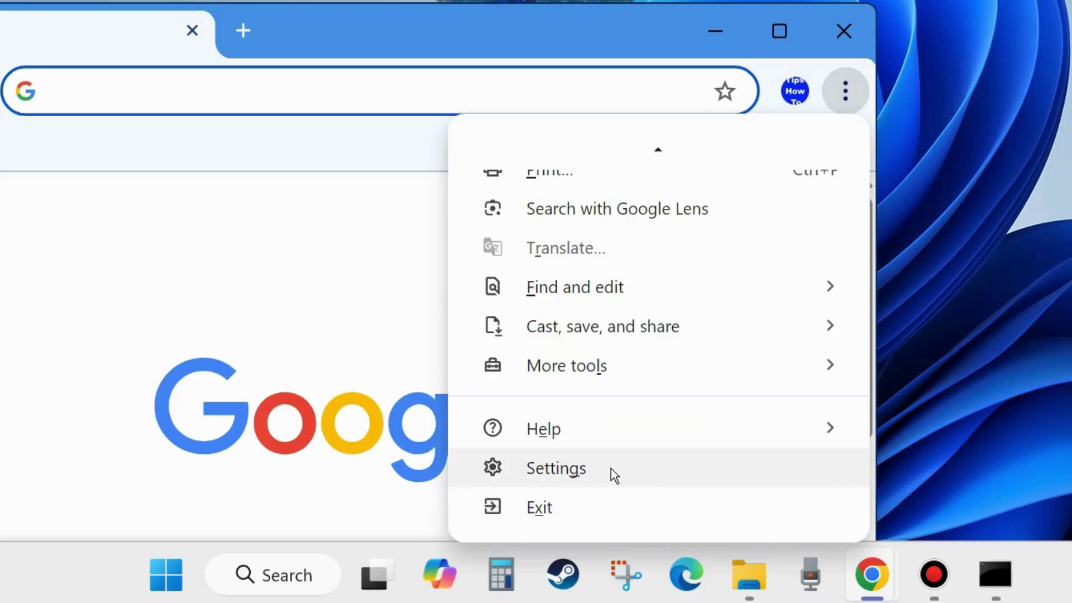
mouse_move(610, 440)
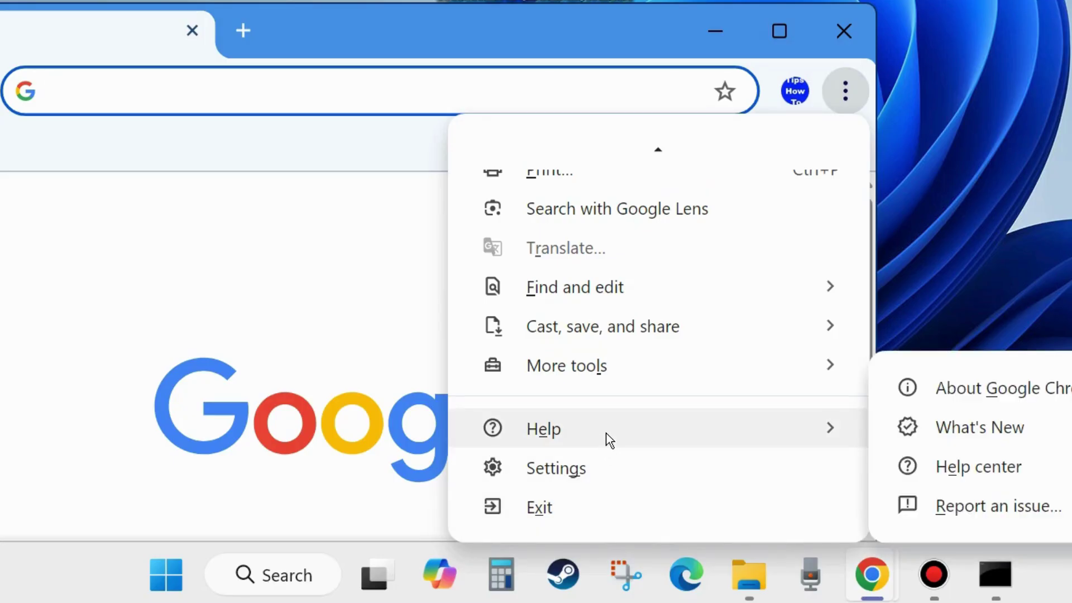
click(974, 388)
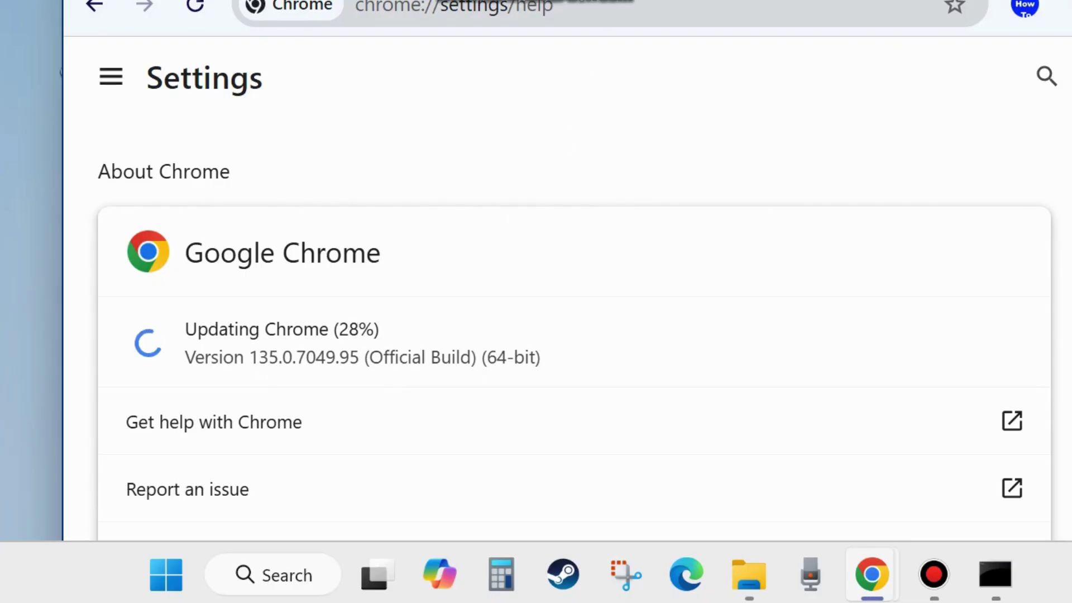
drag(669, 0, 600, 36)
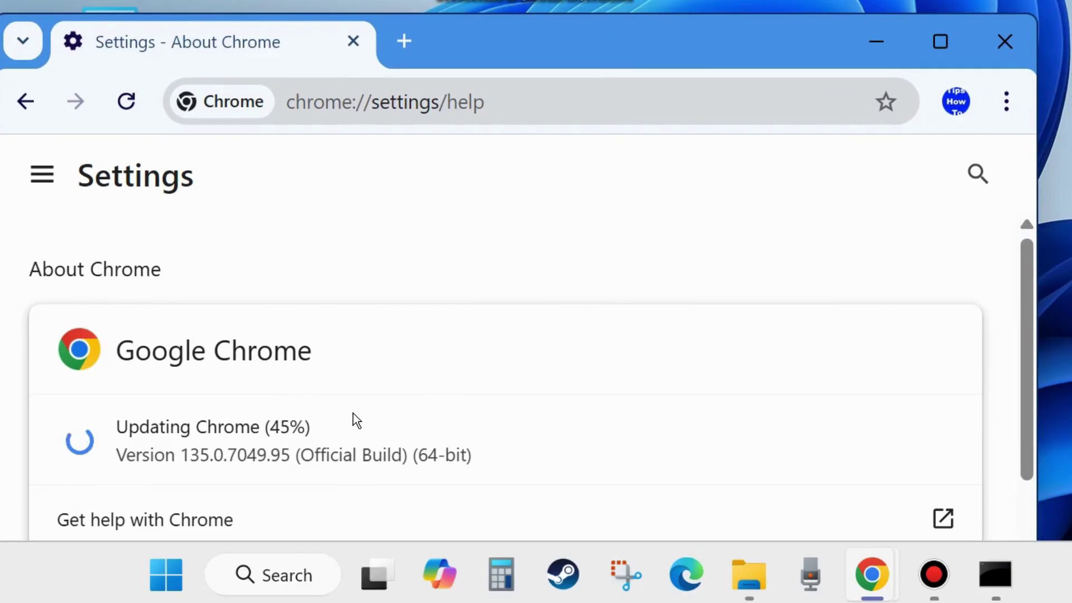
click(887, 45)
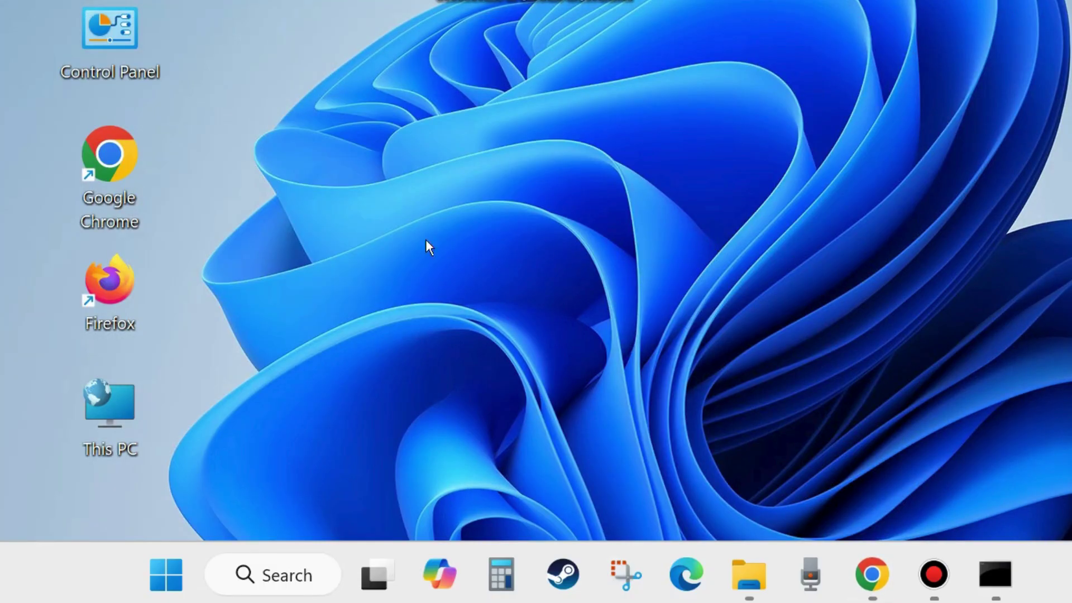
Enable compatibility mode for Windows 8 in the properties of the Google Chrome desktop shortcut.
right_click(112, 170)
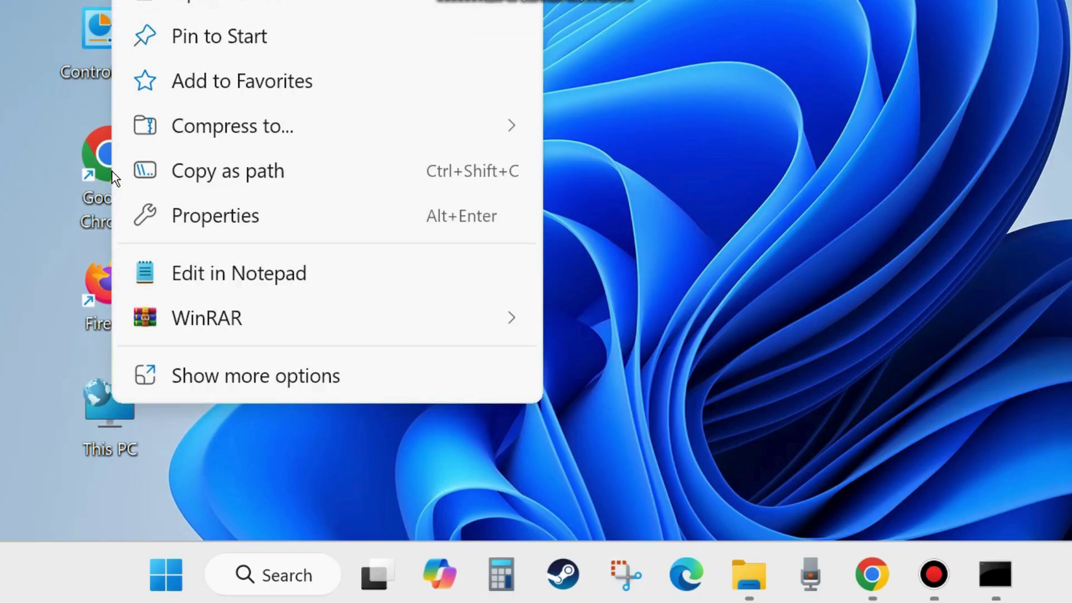
click(230, 217)
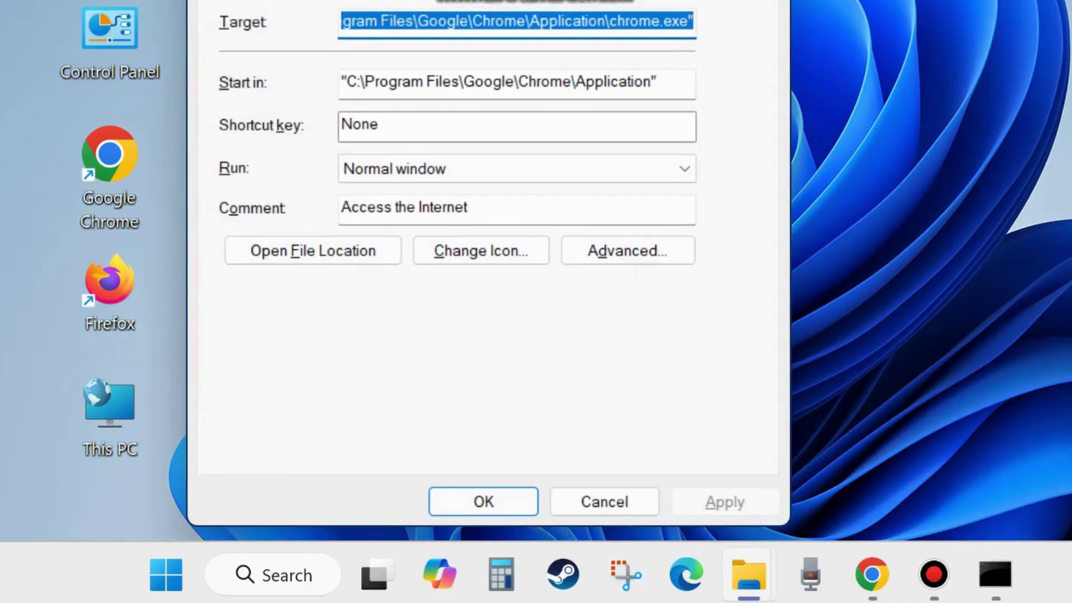
drag(646, 79, 651, 51)
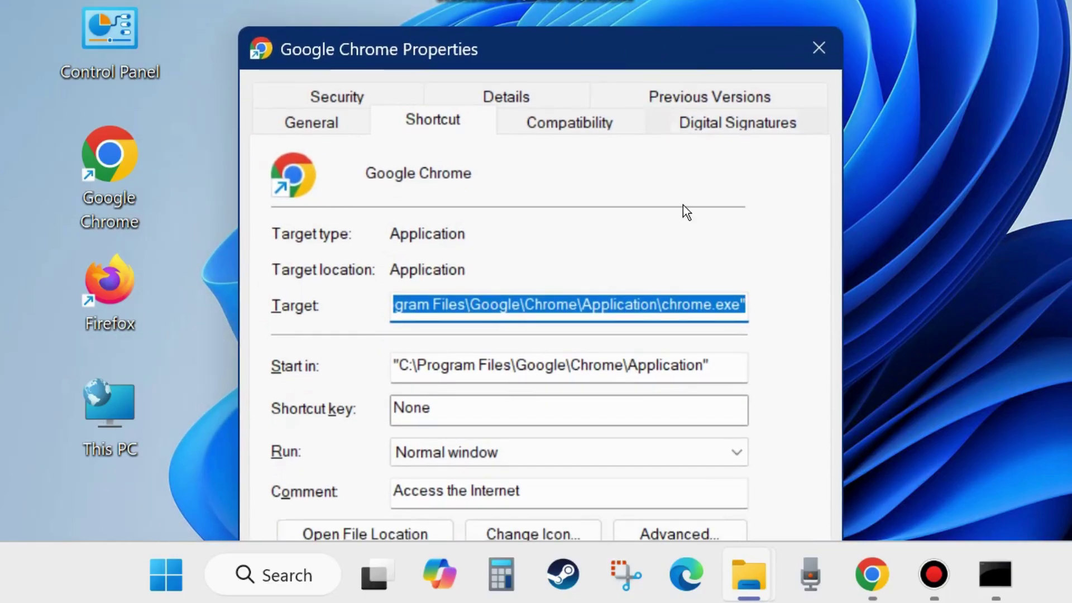
click(569, 129)
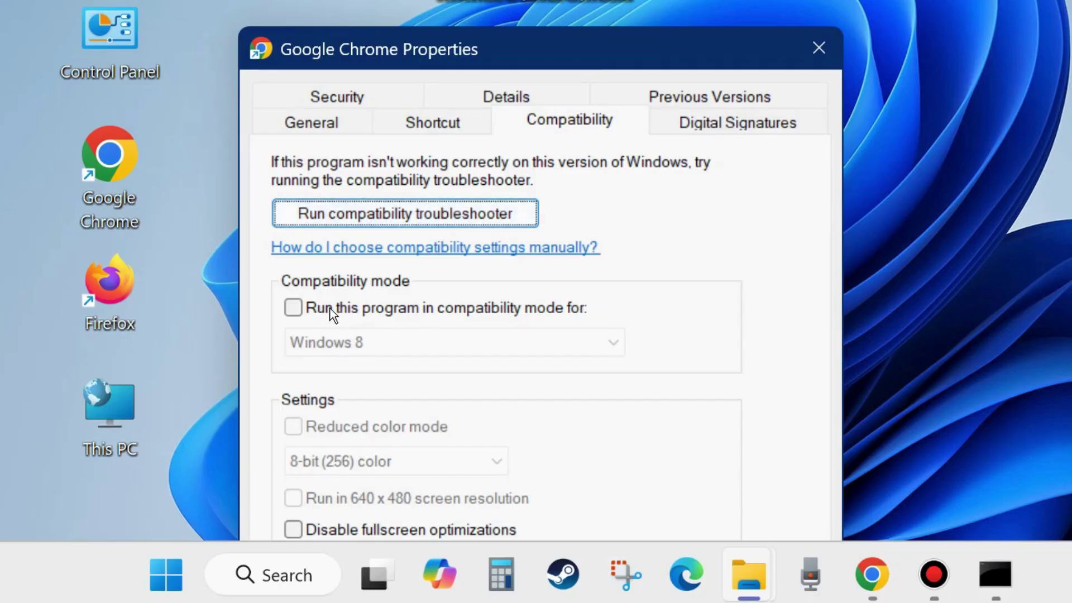
click(292, 310)
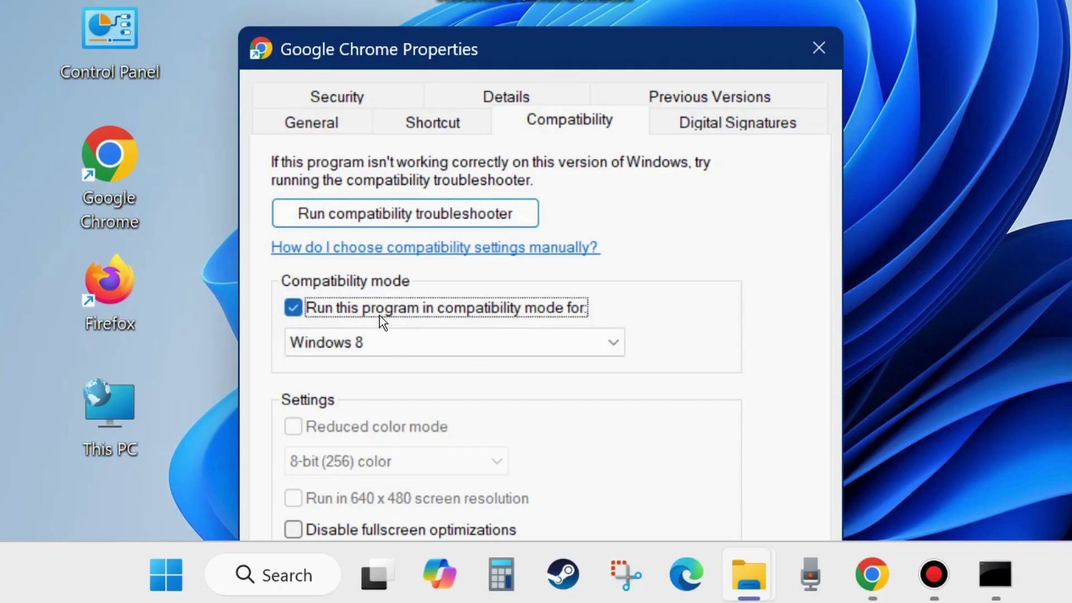
Set the Chrome shortcut to run as an administrator and save its compatibility settings.
drag(559, 51, 563, 0)
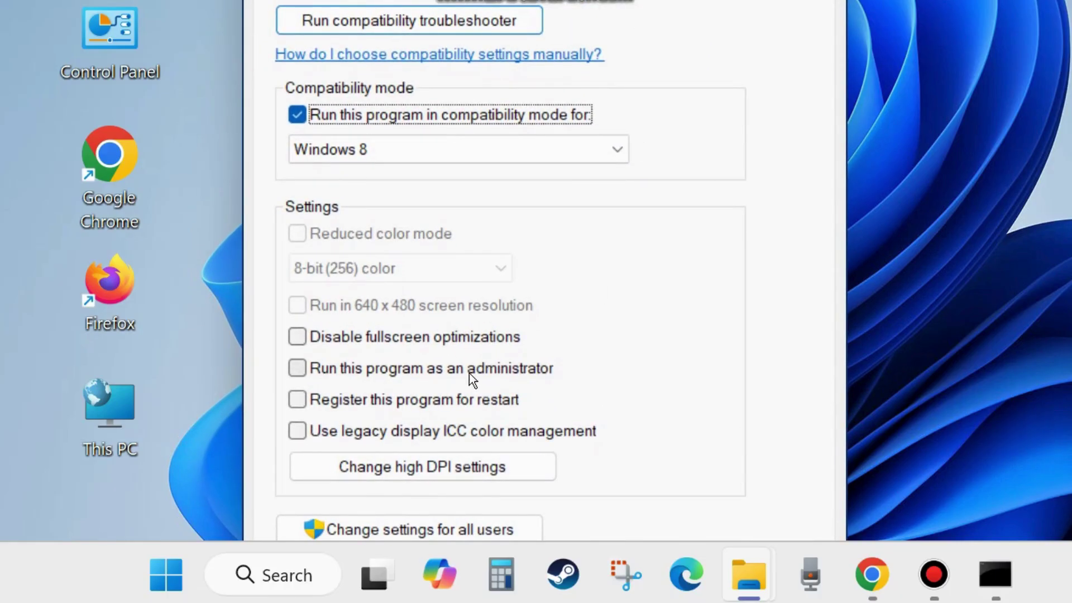
click(297, 370)
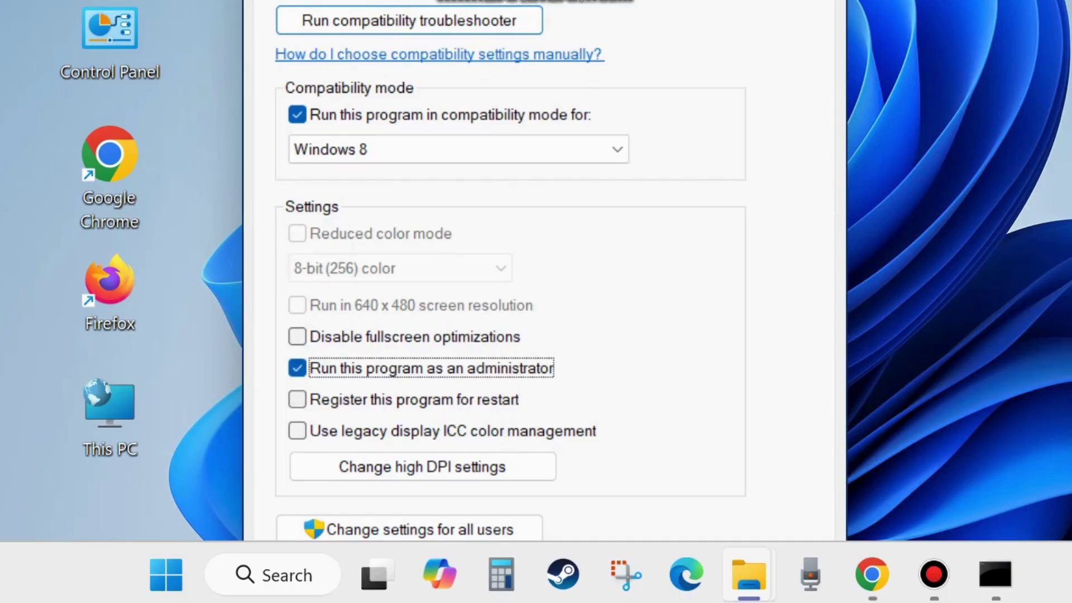
drag(394, 373, 392, 294)
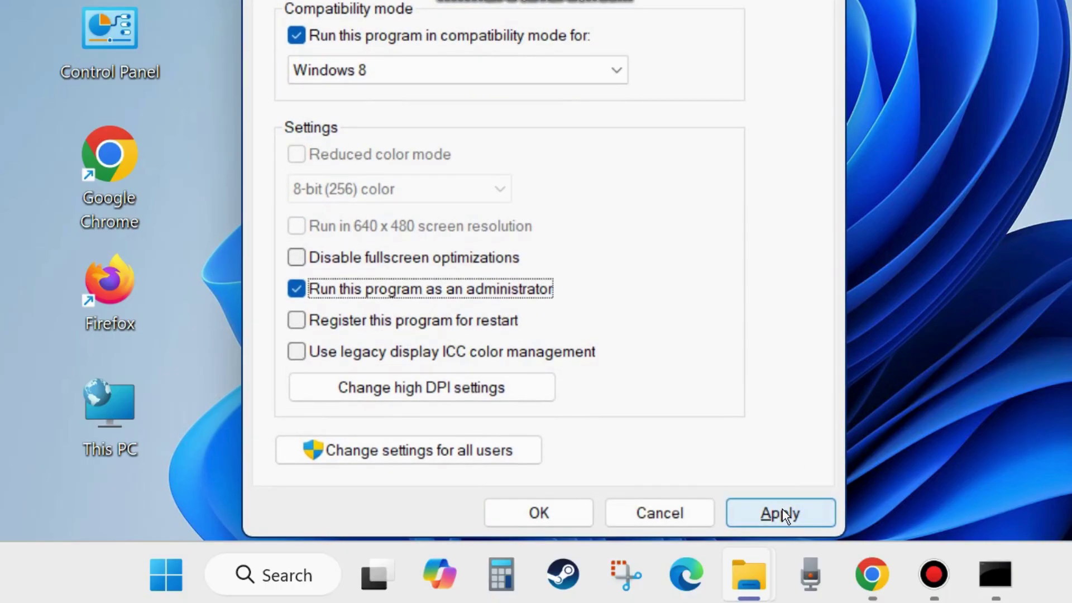
click(562, 512)
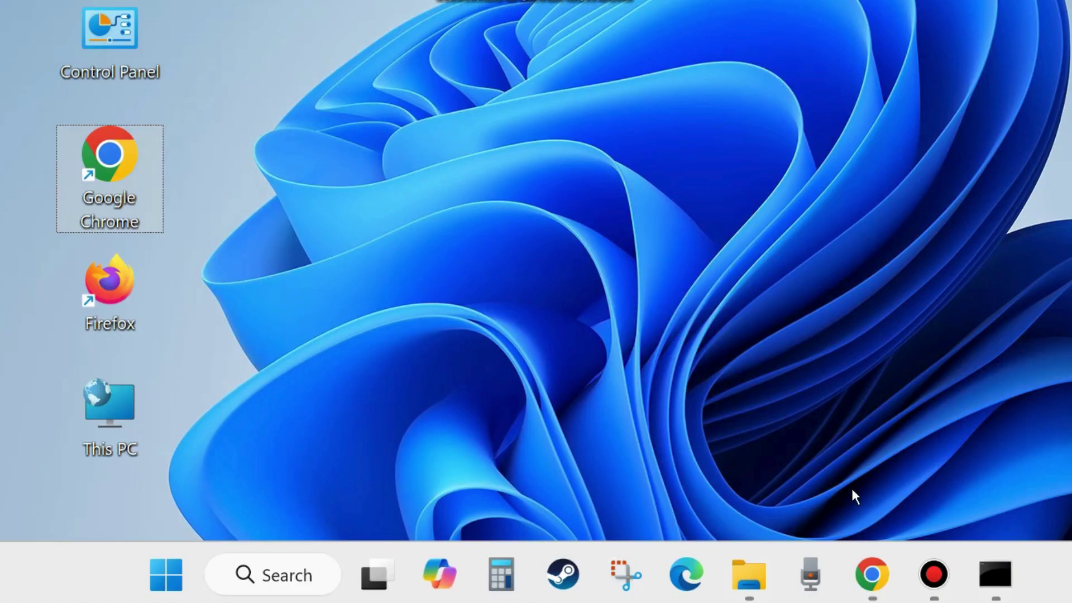
Return to the Chrome window, relaunch the browser to finish the update and check the update status.
mouse_move(873, 571)
click(984, 433)
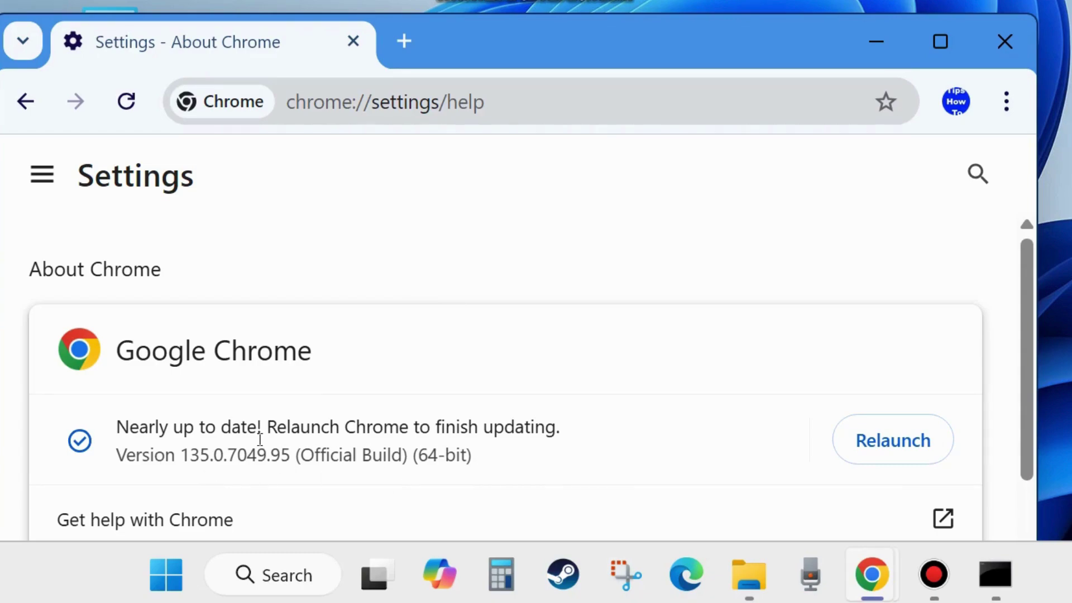
click(892, 449)
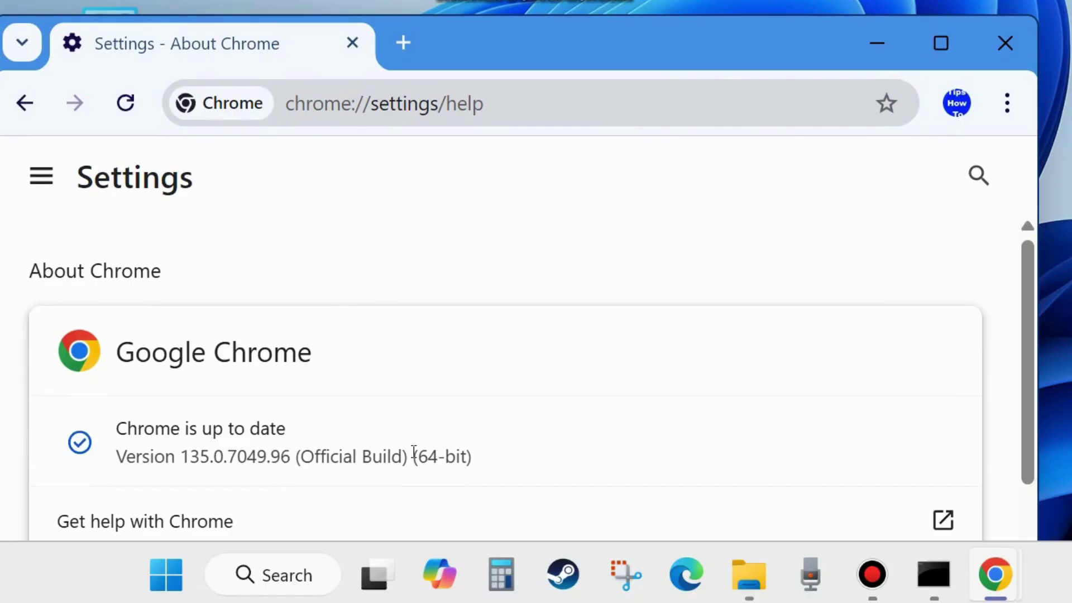
drag(289, 435, 64, 441)
click(316, 423)
Open the Delete browsing data dialog from Chrome's Privacy and security settings.
click(1008, 103)
mouse_move(795, 524)
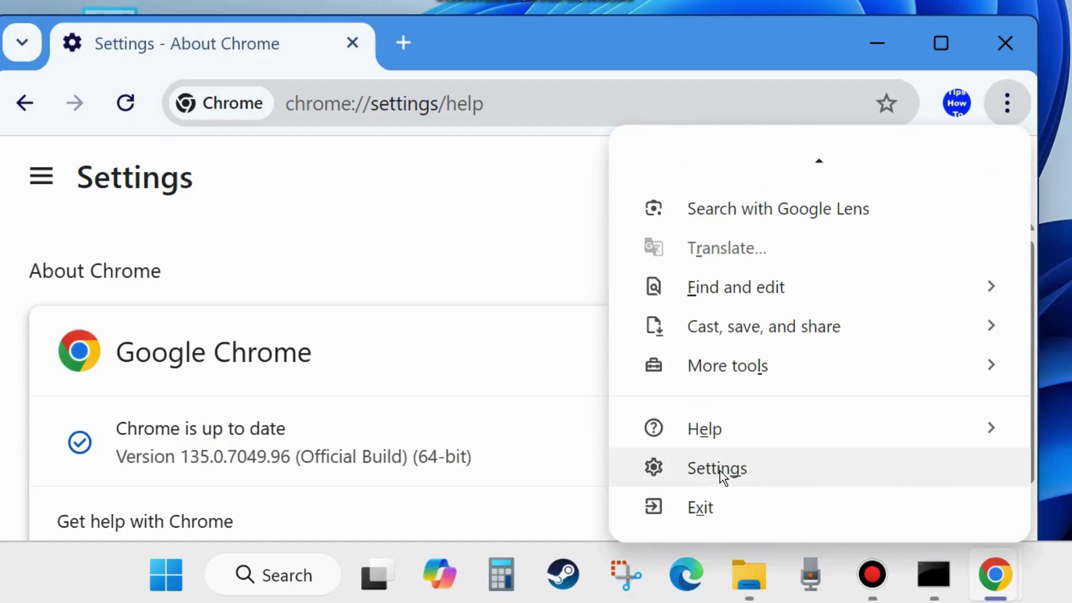
click(720, 471)
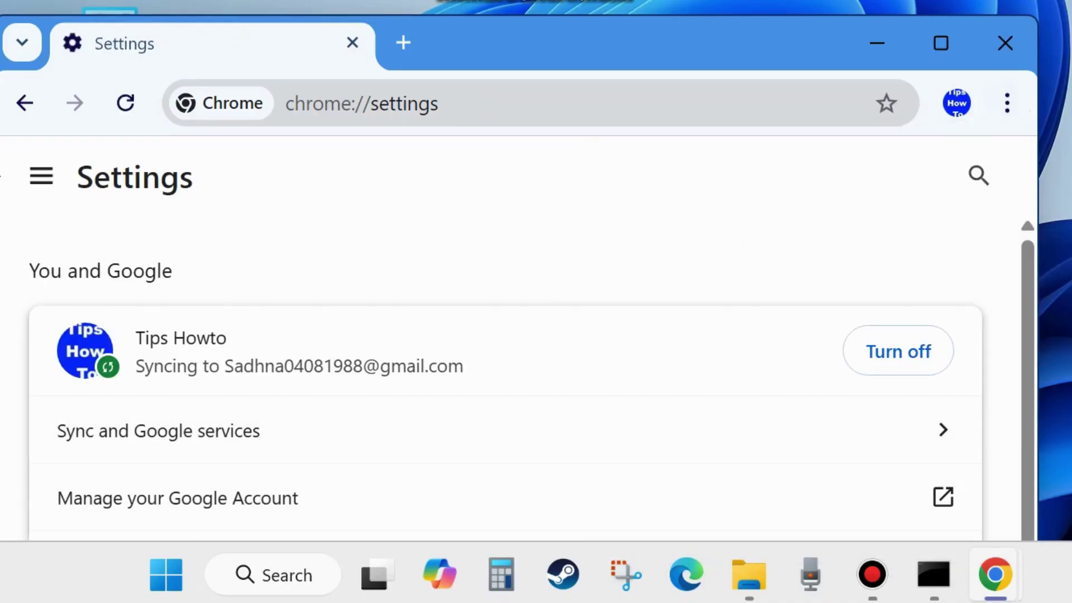
click(34, 183)
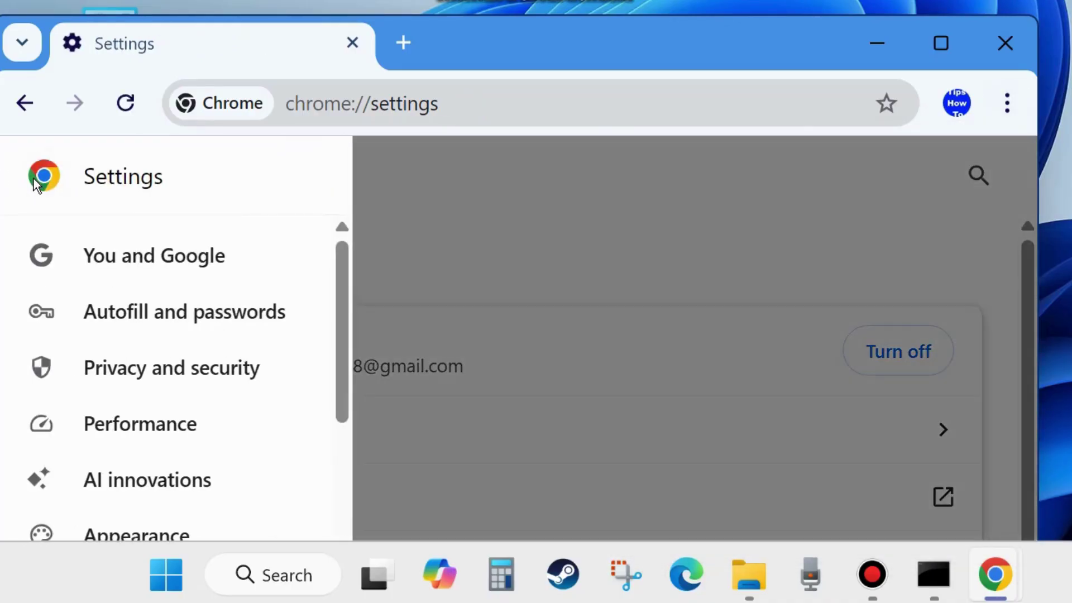
click(178, 373)
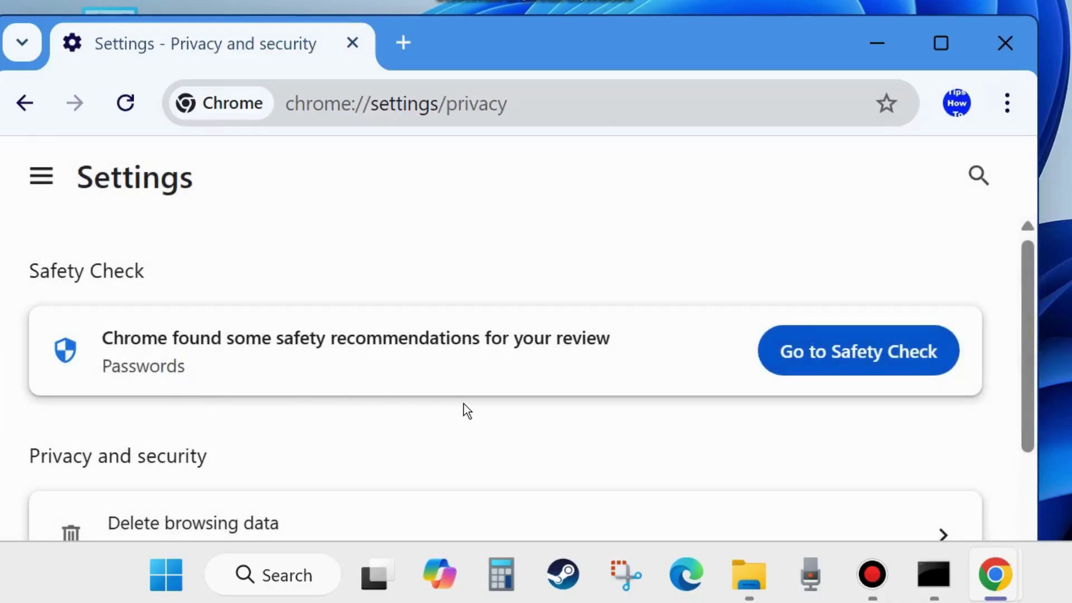
scroll(463, 404, down, 2)
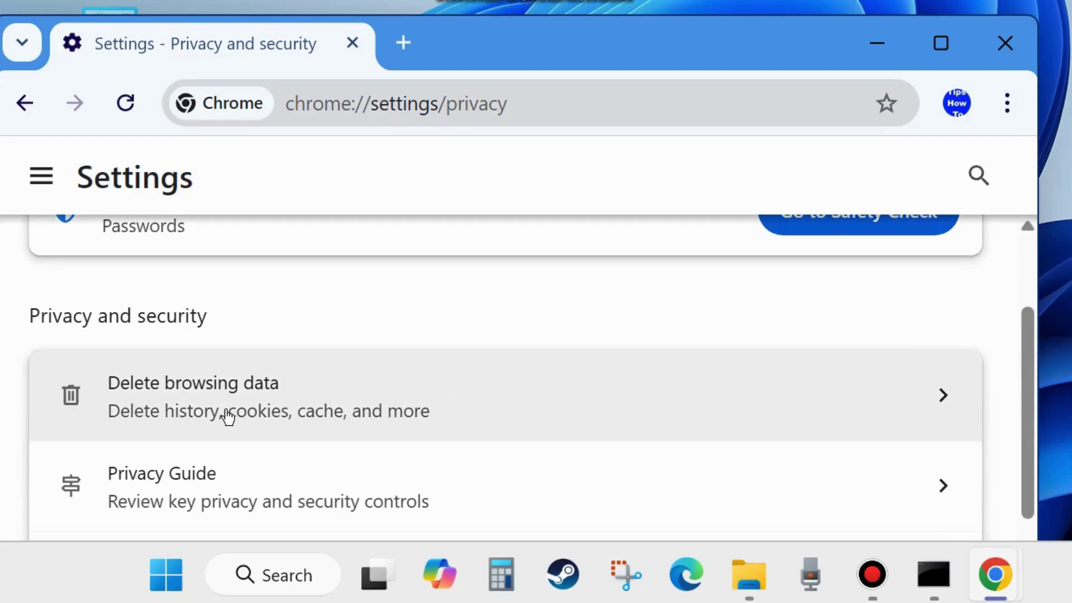
click(239, 403)
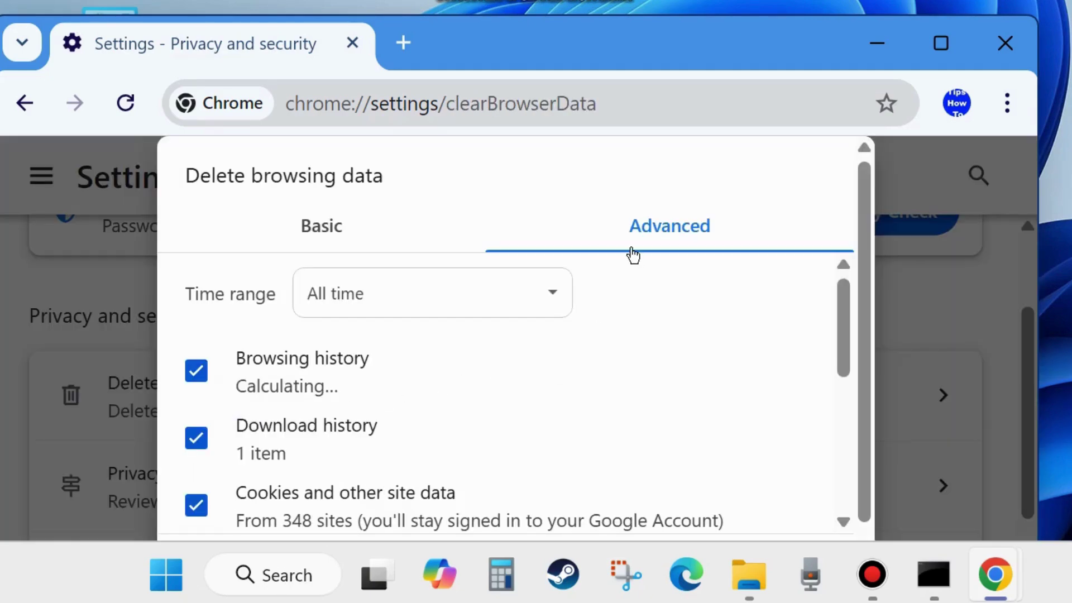
Delete browsing history, download history, cookies and cached images and files for the All time range.
click(429, 296)
click(348, 465)
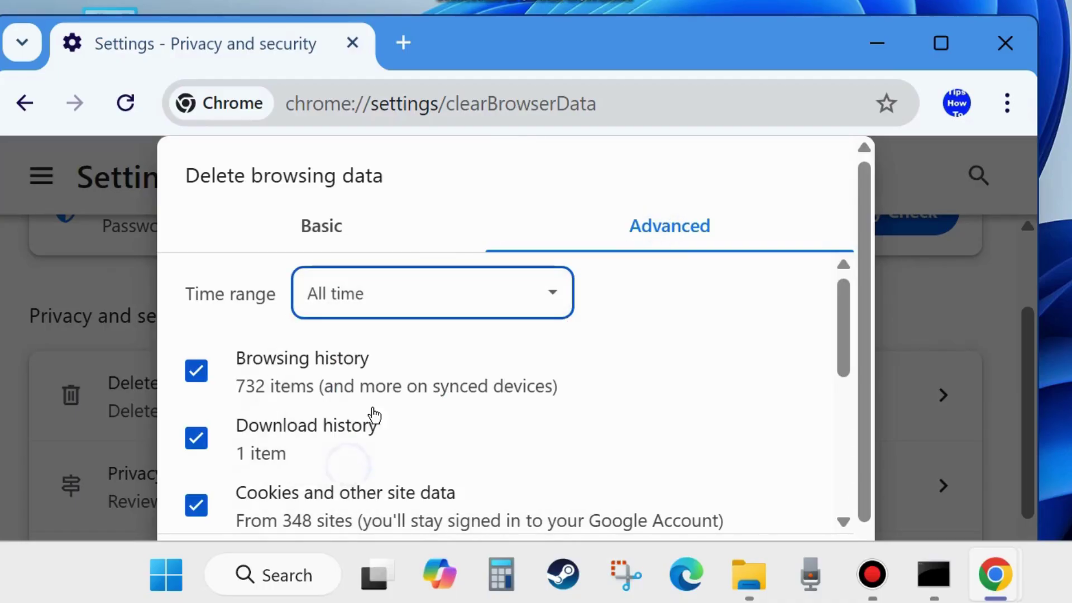
drag(562, 52, 550, 0)
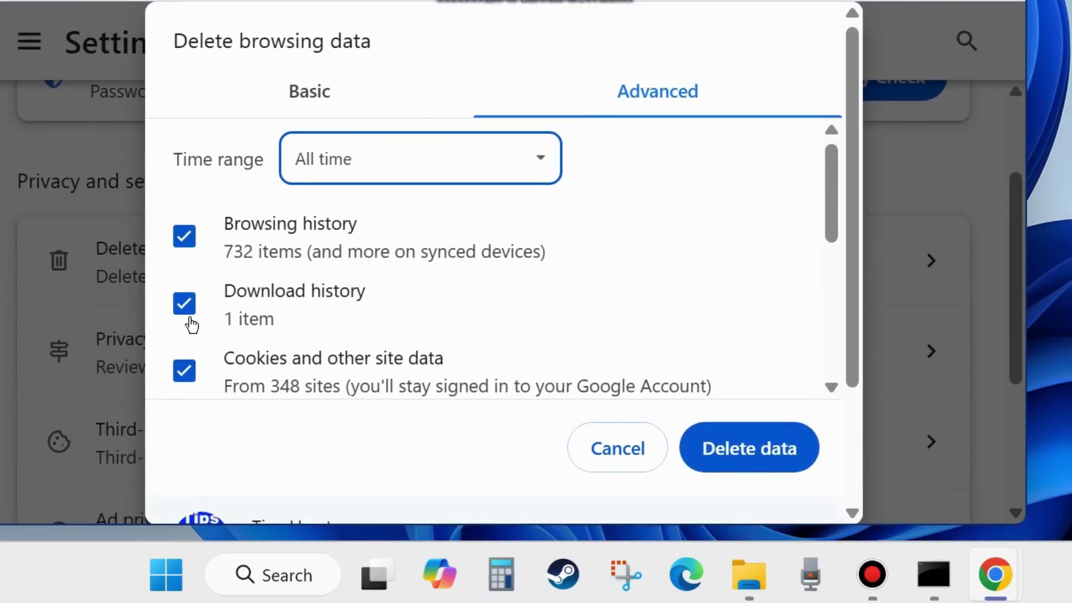
scroll(223, 382, down, 2)
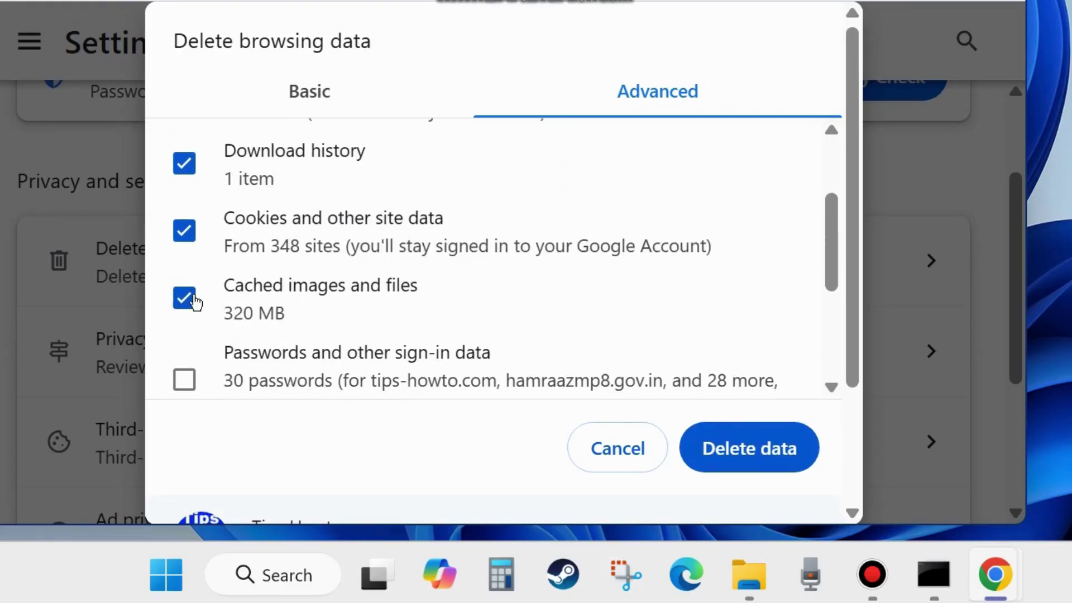
click(740, 457)
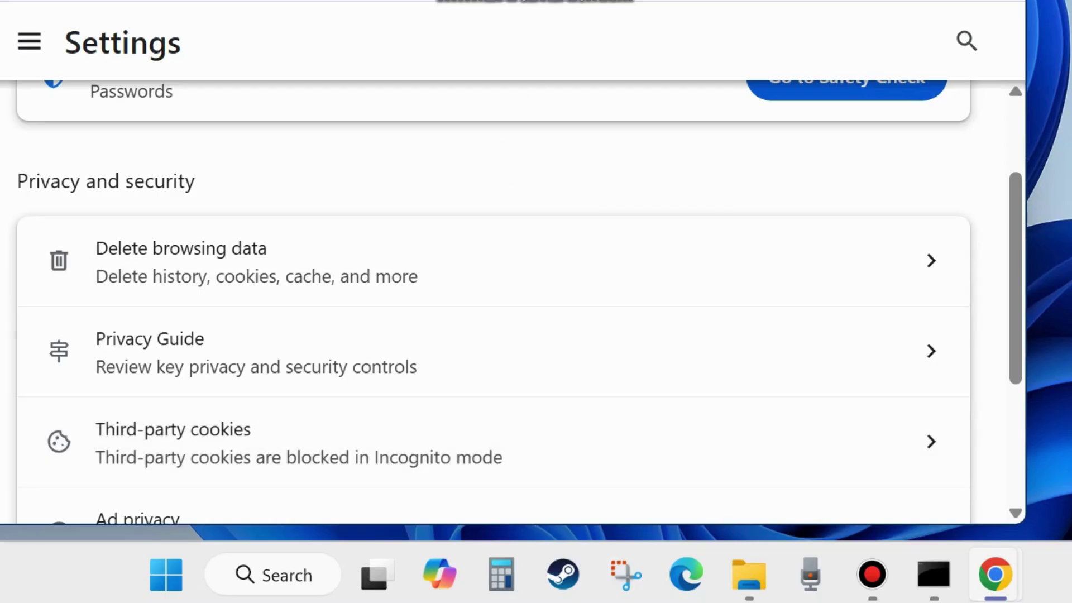
drag(636, 0, 652, 52)
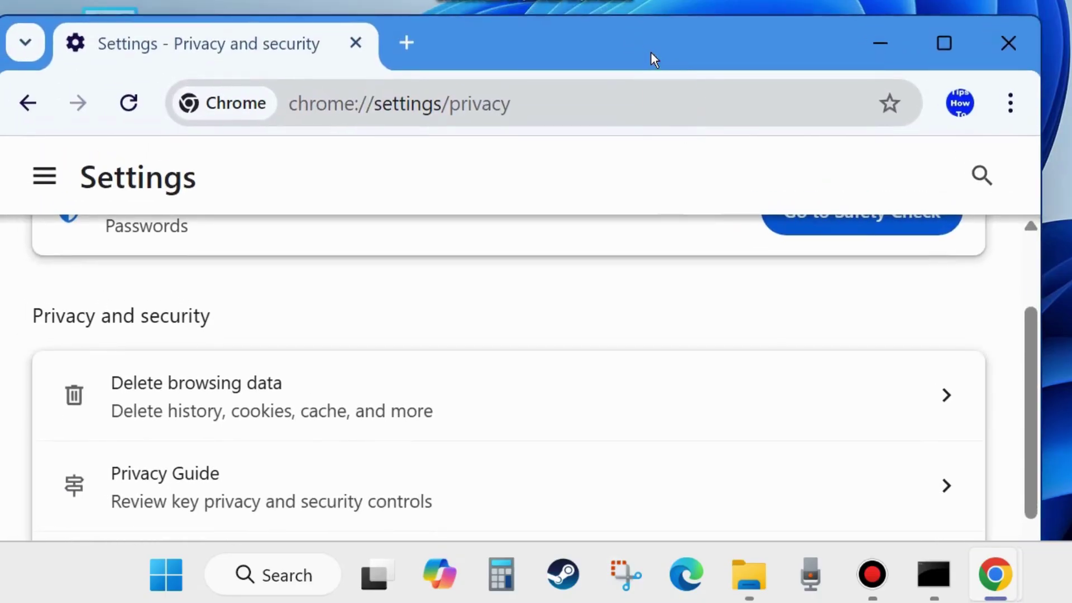
Open the Manage Extensions page from Chrome's main menu options for extensions.
scroll(397, 390, up, 3)
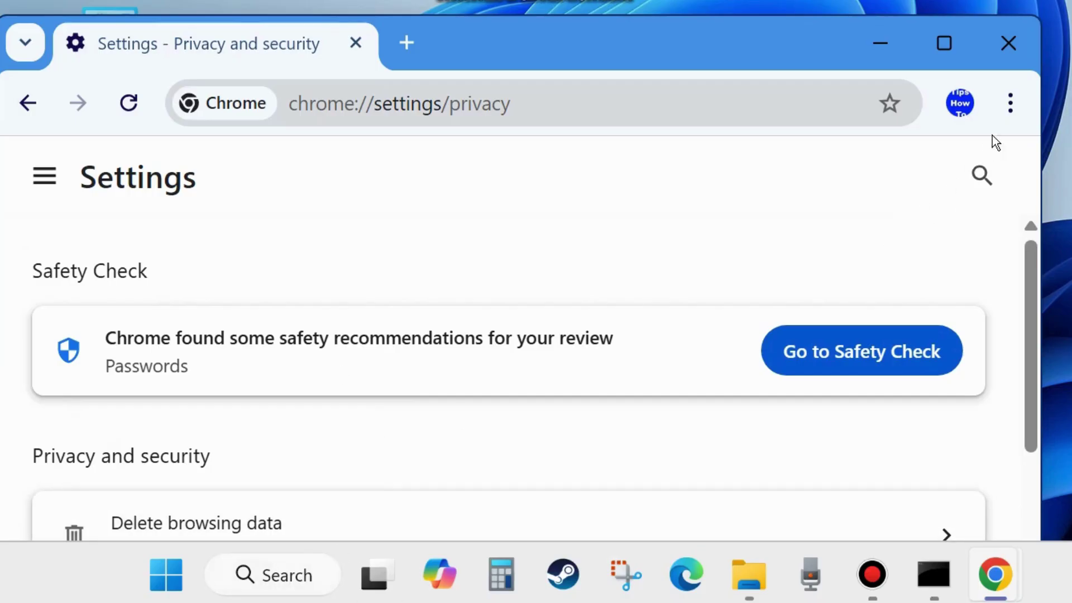
click(1012, 110)
mouse_move(822, 510)
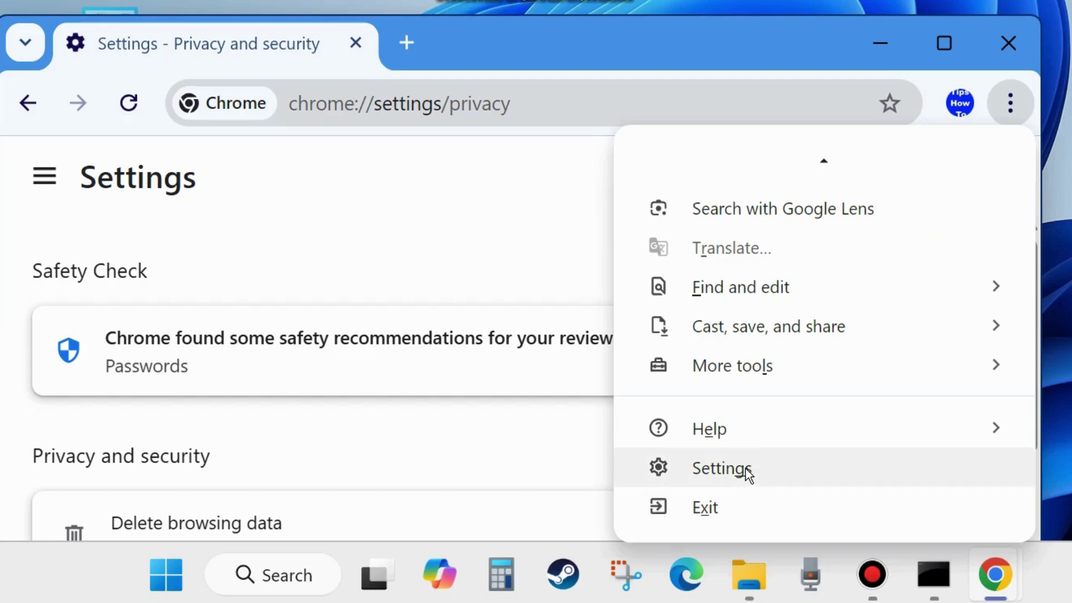
mouse_move(739, 425)
scroll(740, 424, up, 2)
scroll(739, 425, up, 3)
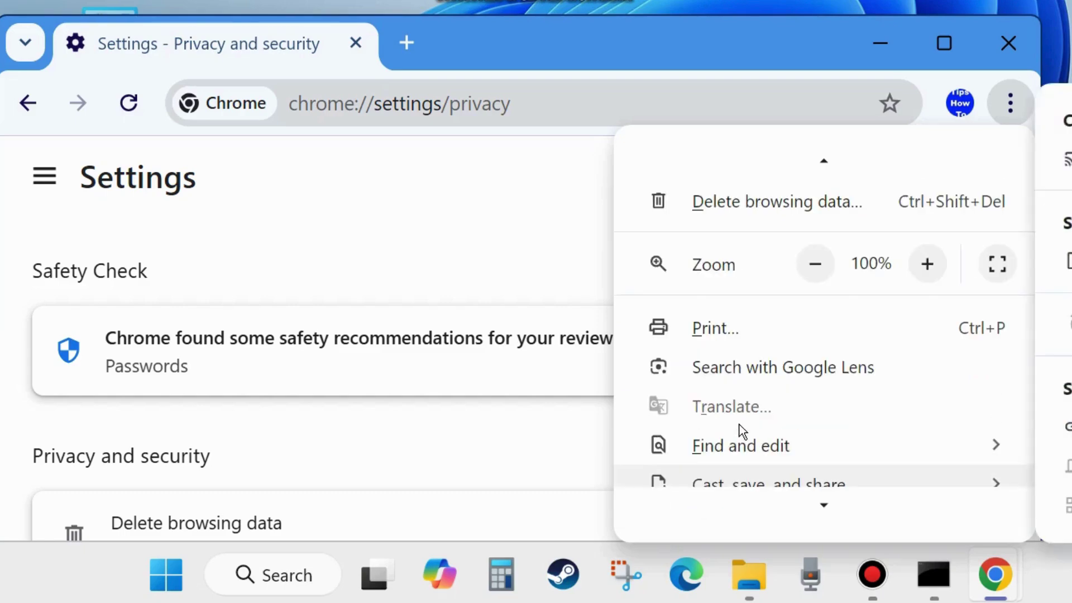
mouse_move(738, 246)
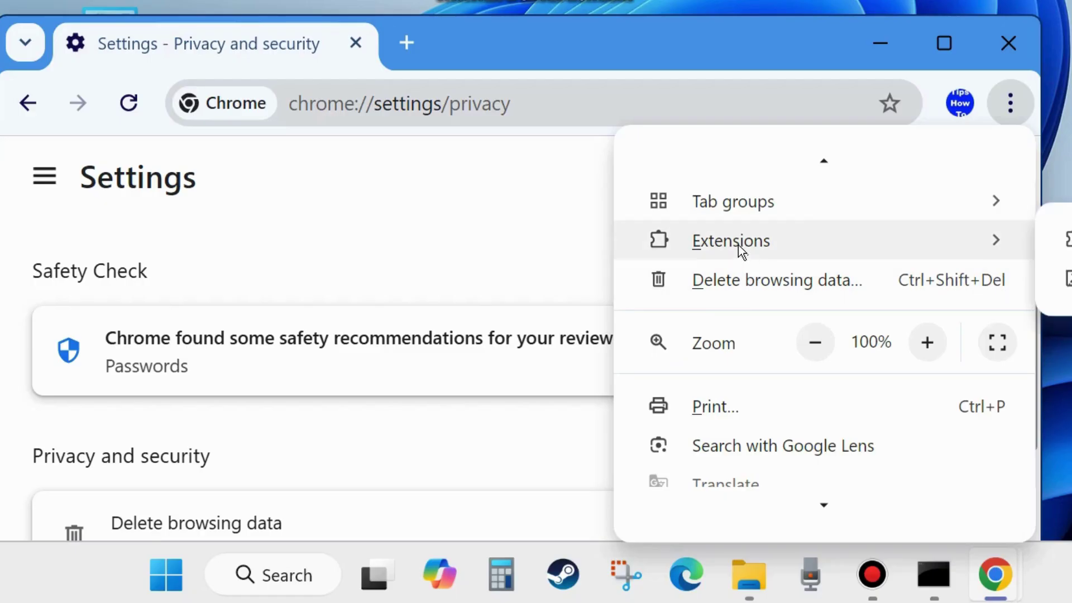
click(1068, 240)
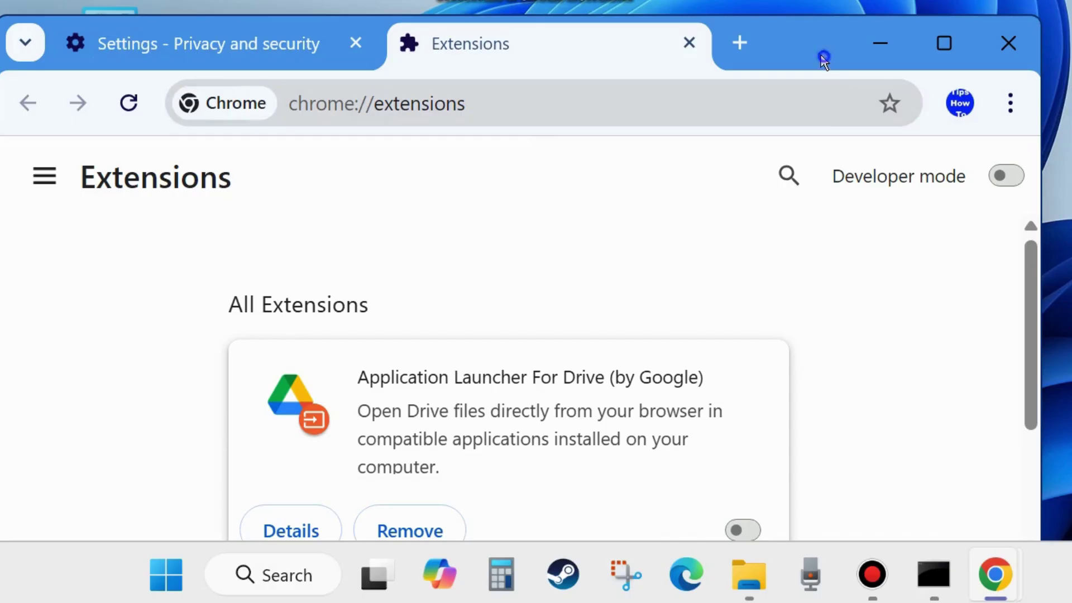
Examine the full list of Chrome extensions and whether each one is switched on or off.
drag(823, 53, 845, 0)
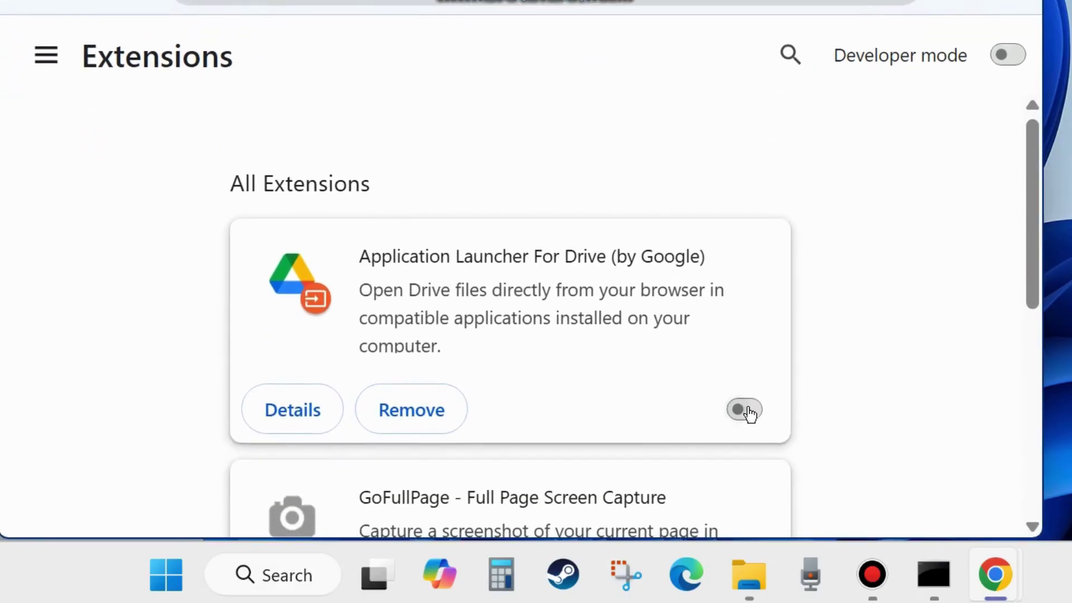
scroll(754, 422, down, 2)
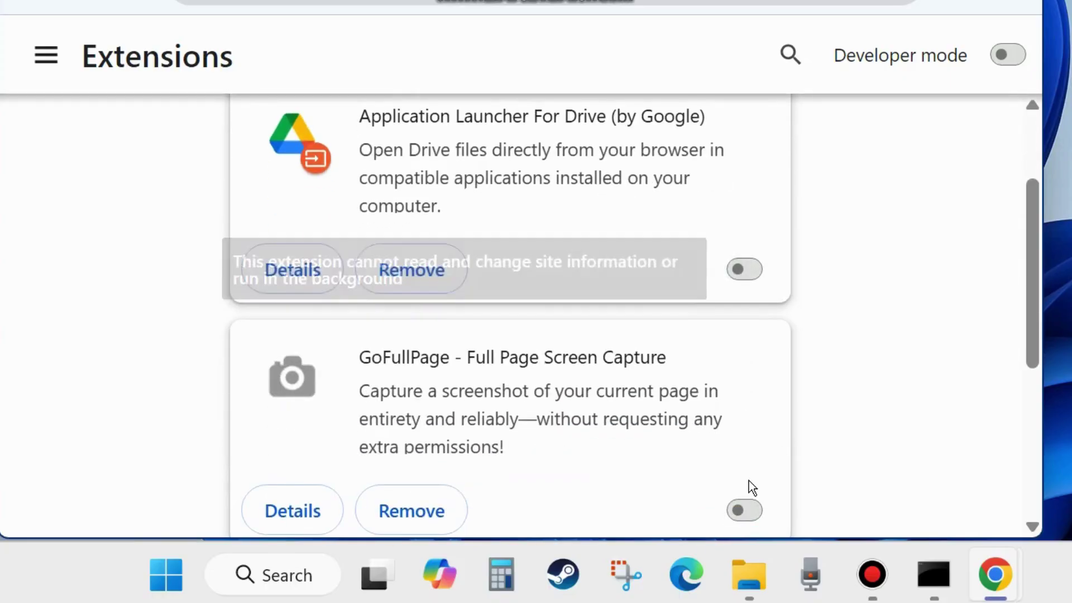
scroll(751, 481, down, 2)
scroll(758, 376, down, 2)
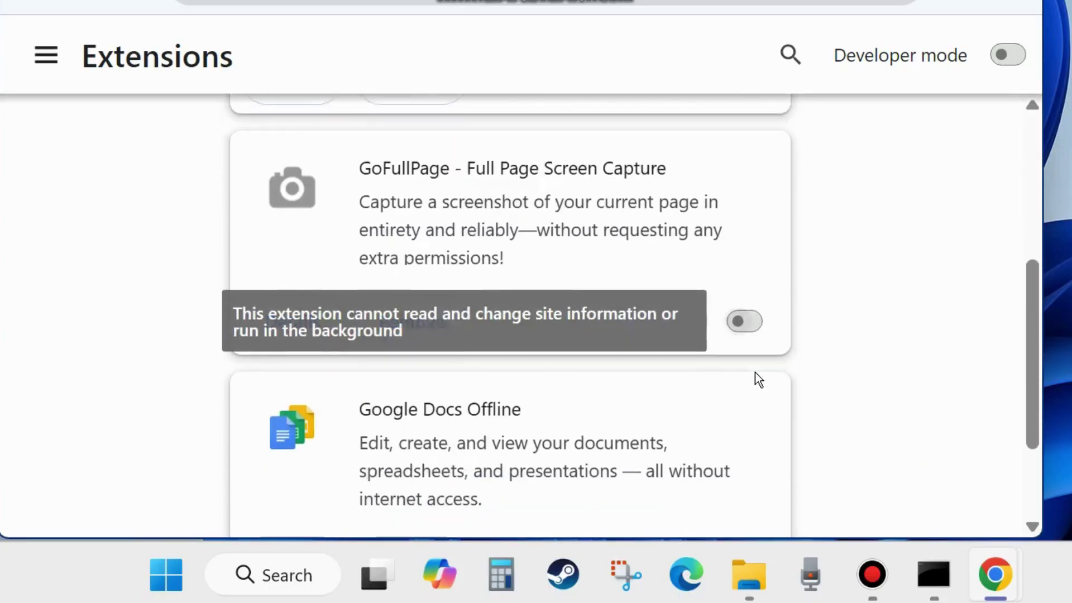
scroll(753, 479, down, 1)
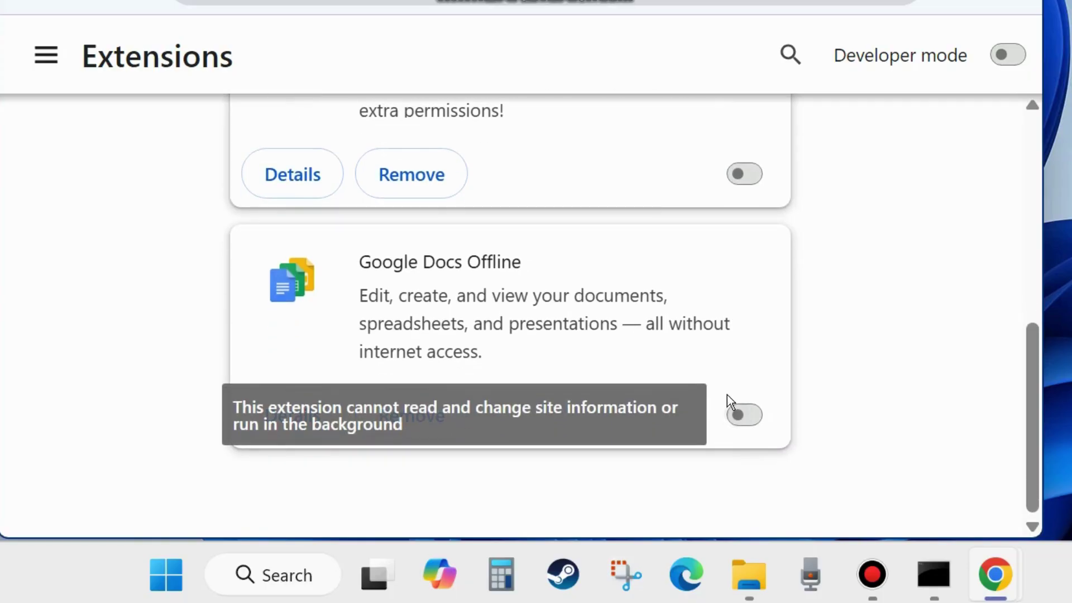
scroll(669, 435, up, 1)
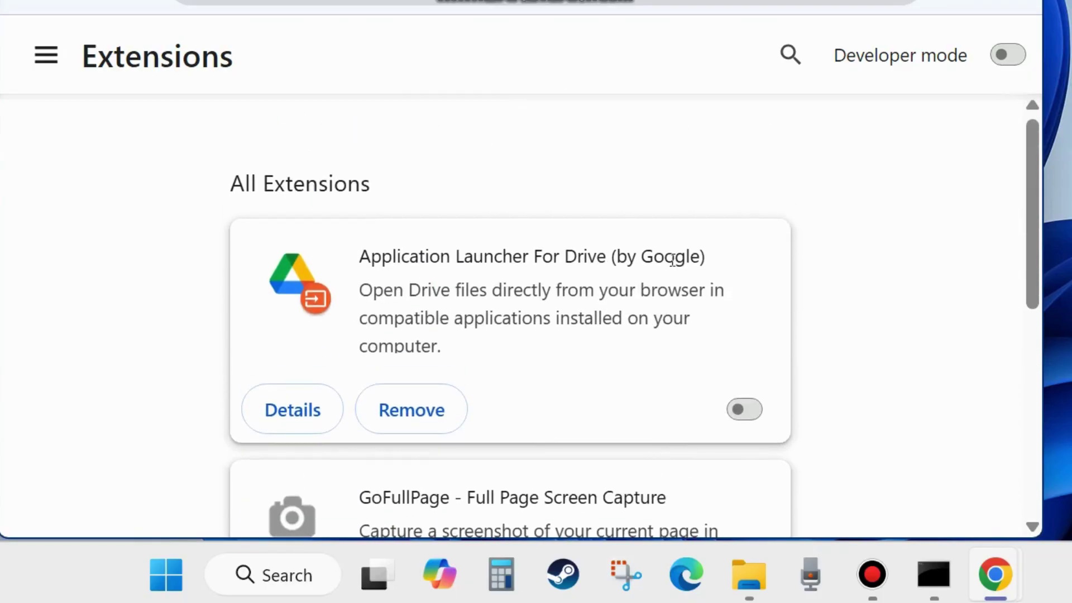
drag(227, 189, 364, 184)
click(436, 184)
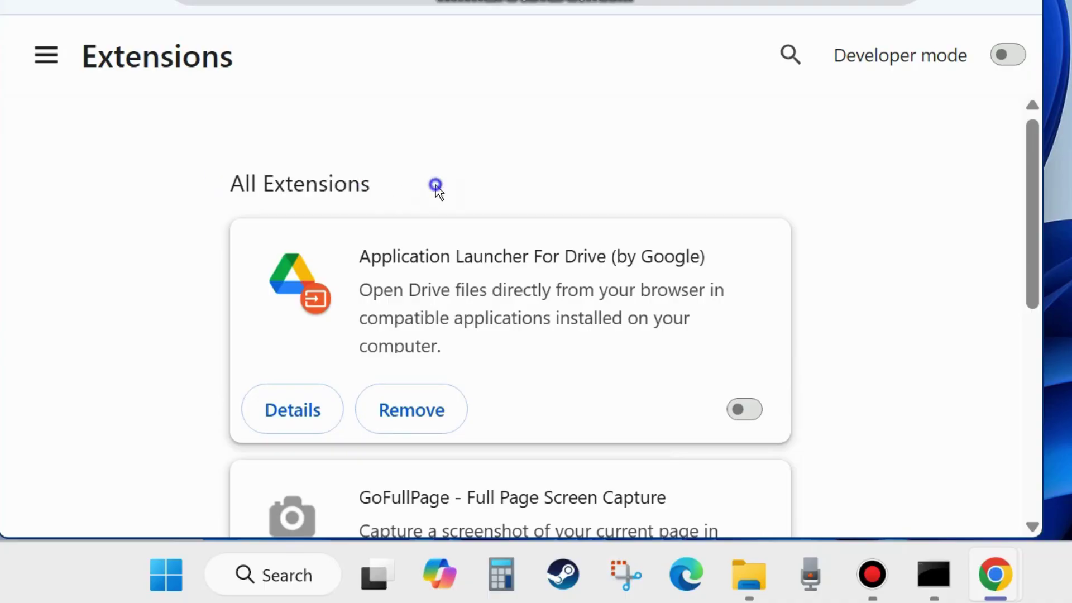
scroll(733, 455, down, 1)
scroll(725, 448, down, 7)
scroll(724, 453, up, 8)
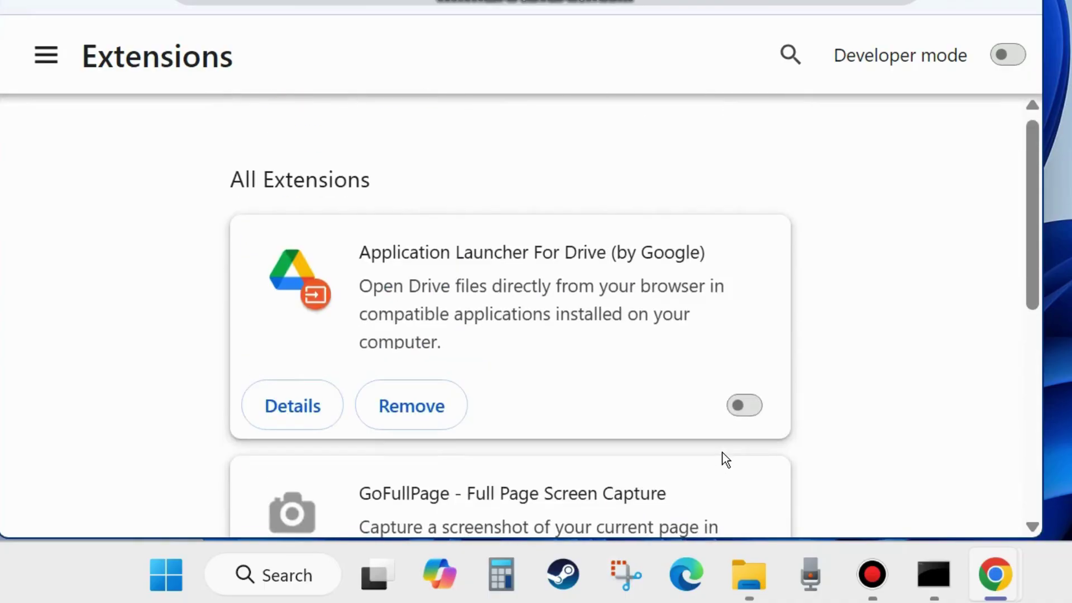
scroll(698, 450, down, 2)
scroll(576, 349, up, 3)
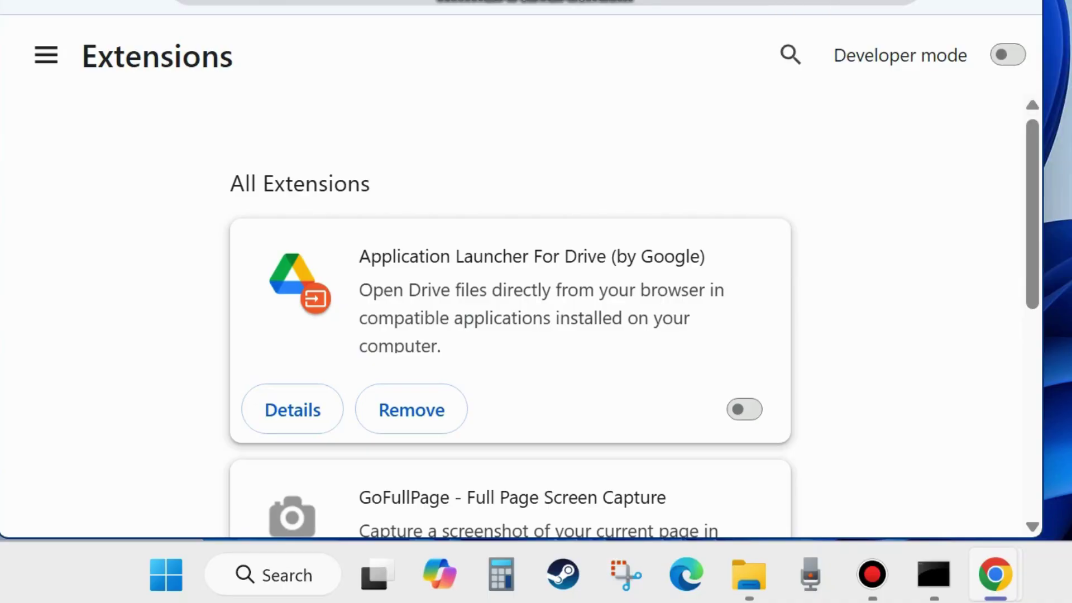
Show the desktop and open the System page of Windows Settings.
key(super+d)
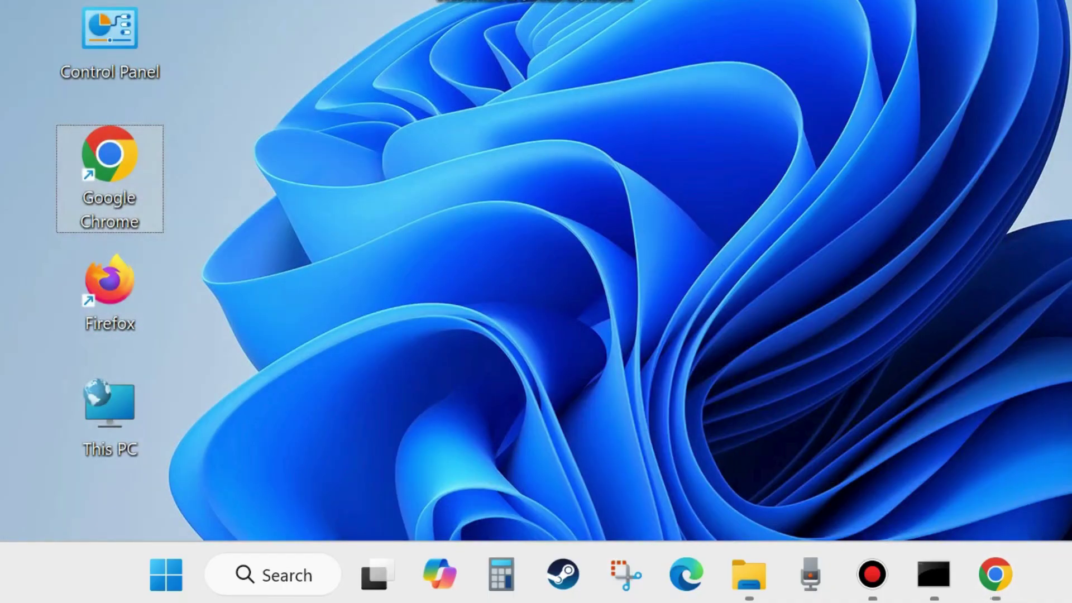
click(639, 255)
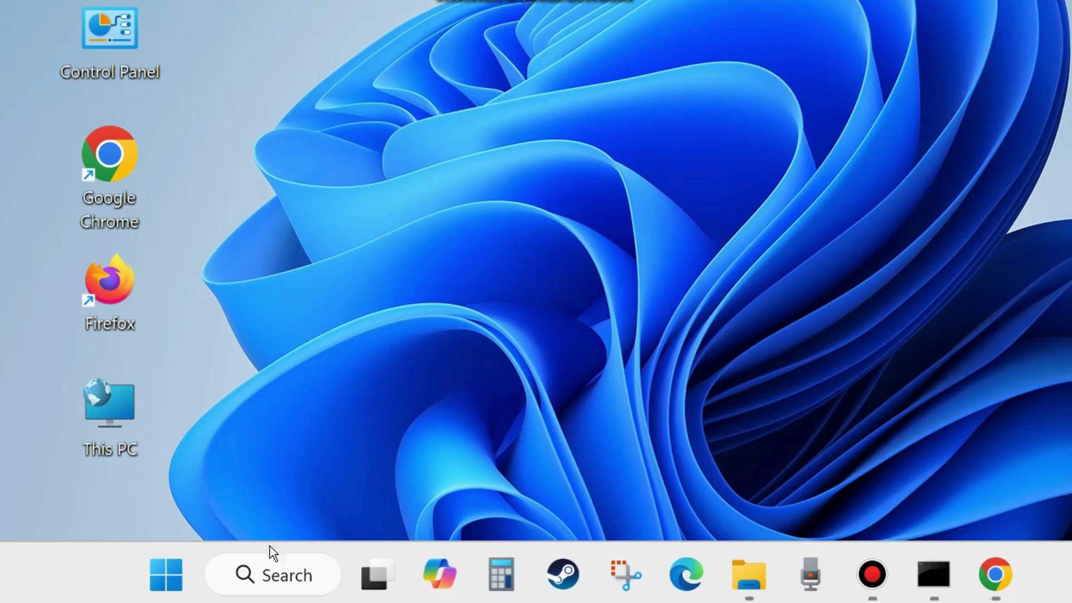
right_click(166, 574)
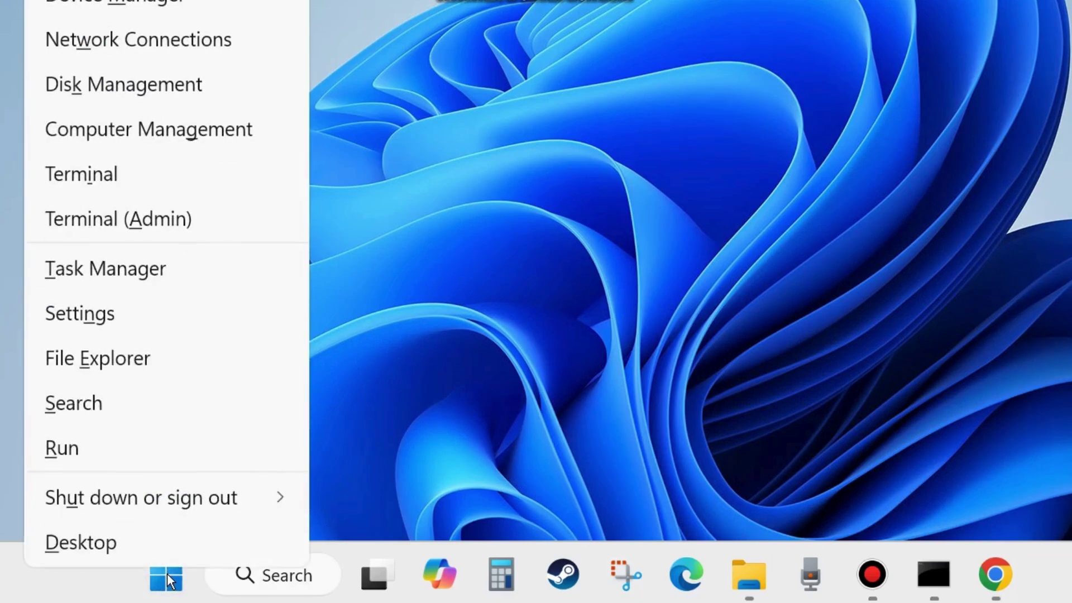
click(71, 317)
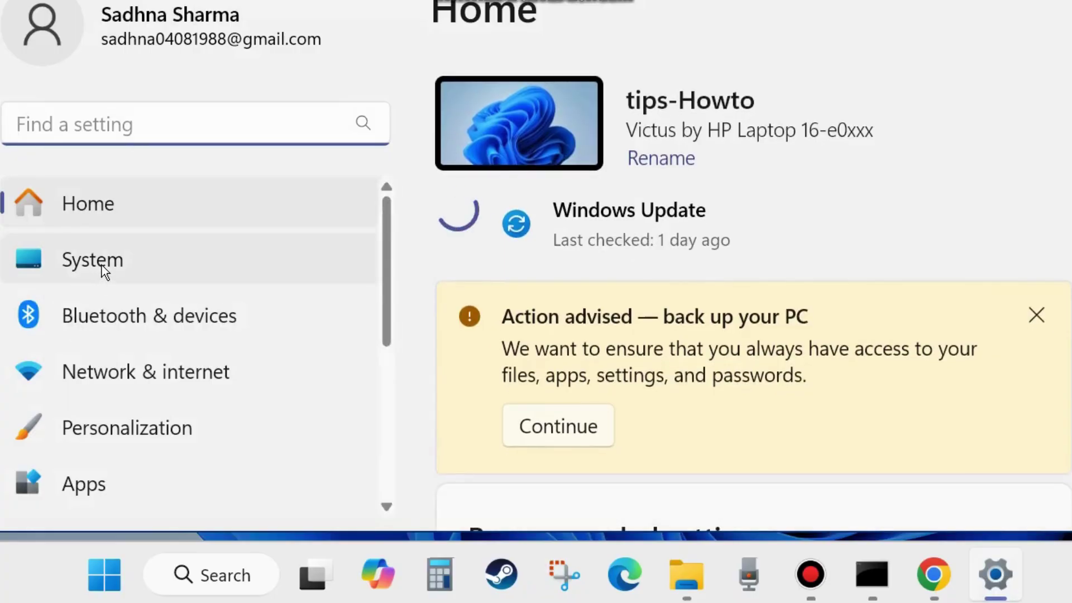
click(102, 266)
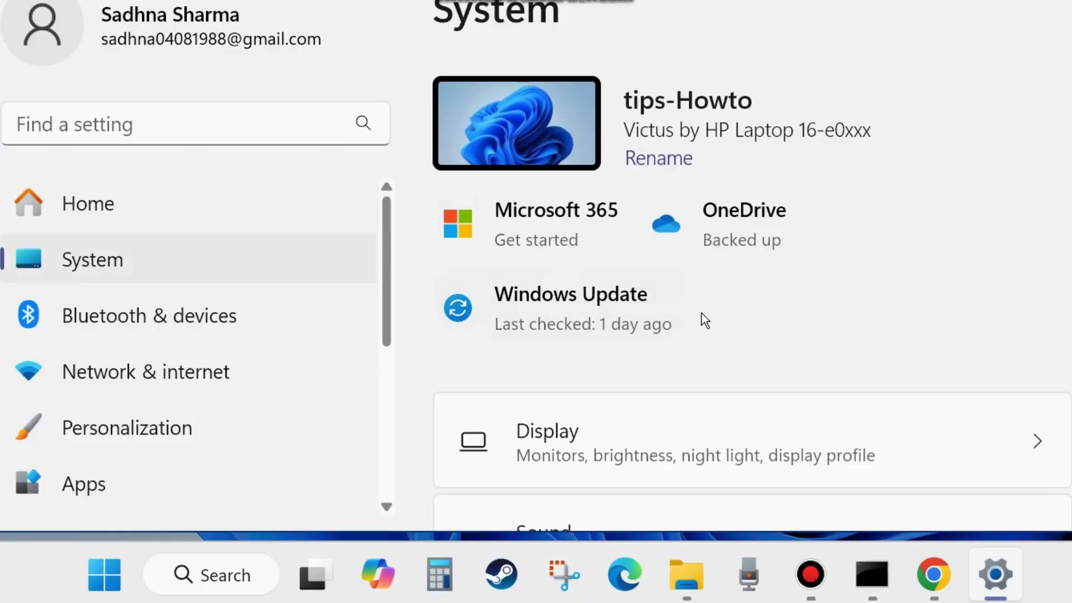
View the Other troubleshooters page in the system's Troubleshoot settings and close Settings.
scroll(701, 312, down, 10)
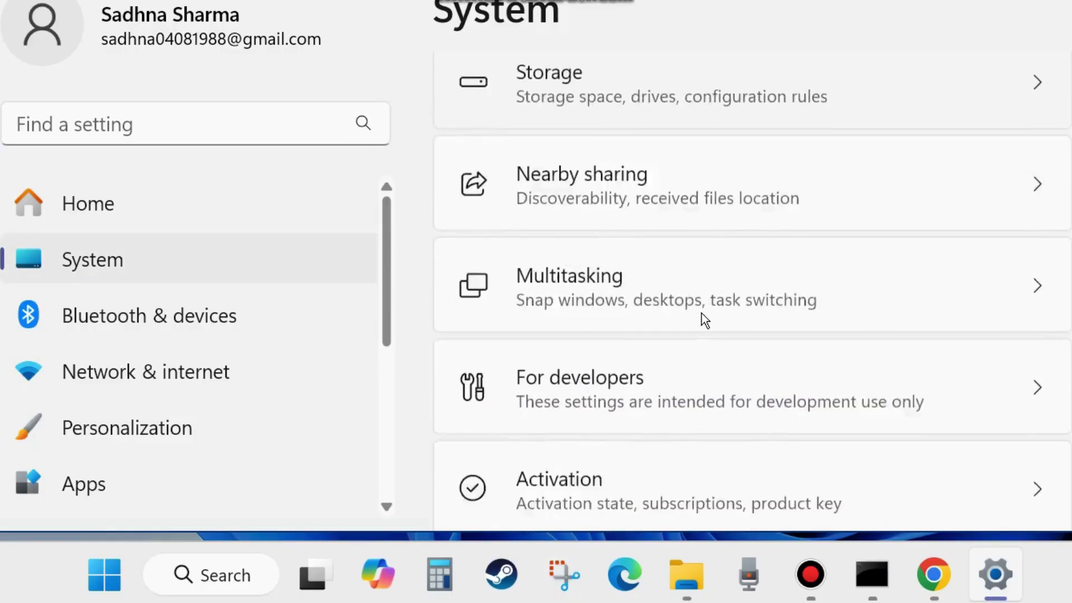
scroll(701, 312, down, 5)
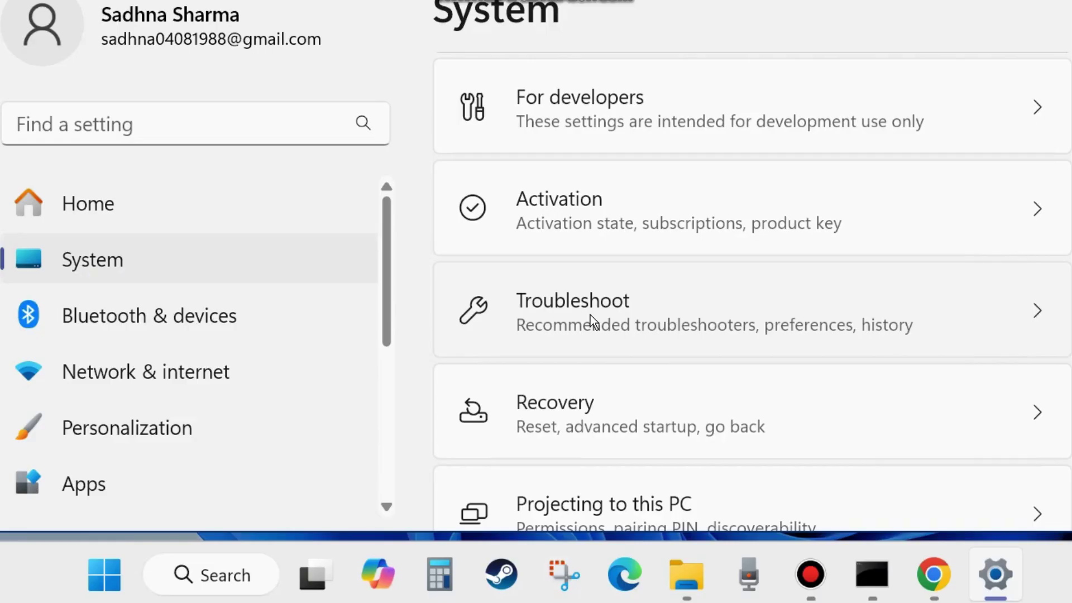
click(590, 315)
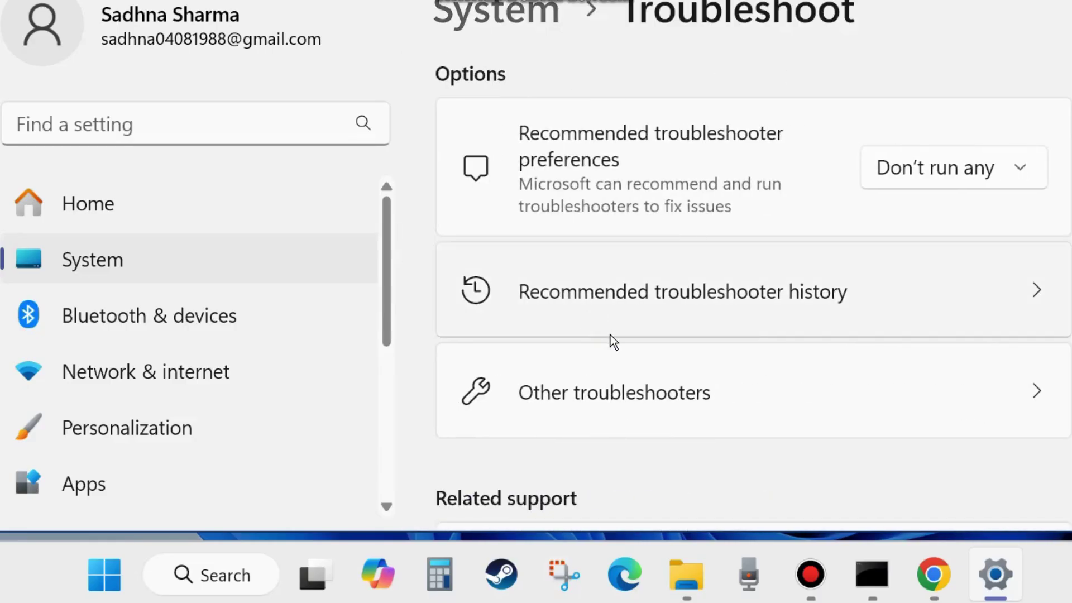
click(645, 395)
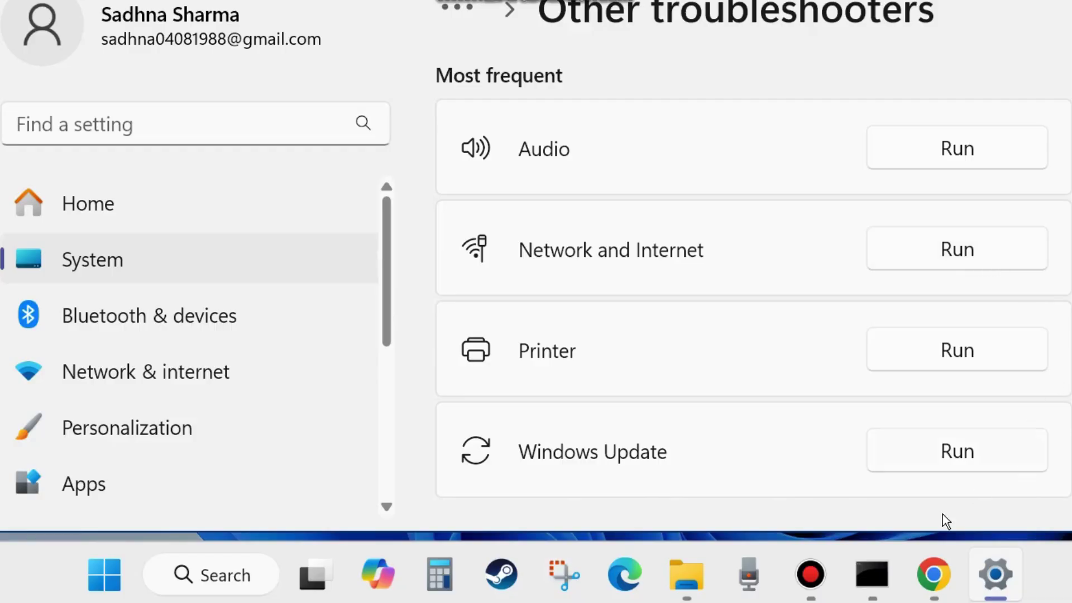
key(alt+F4)
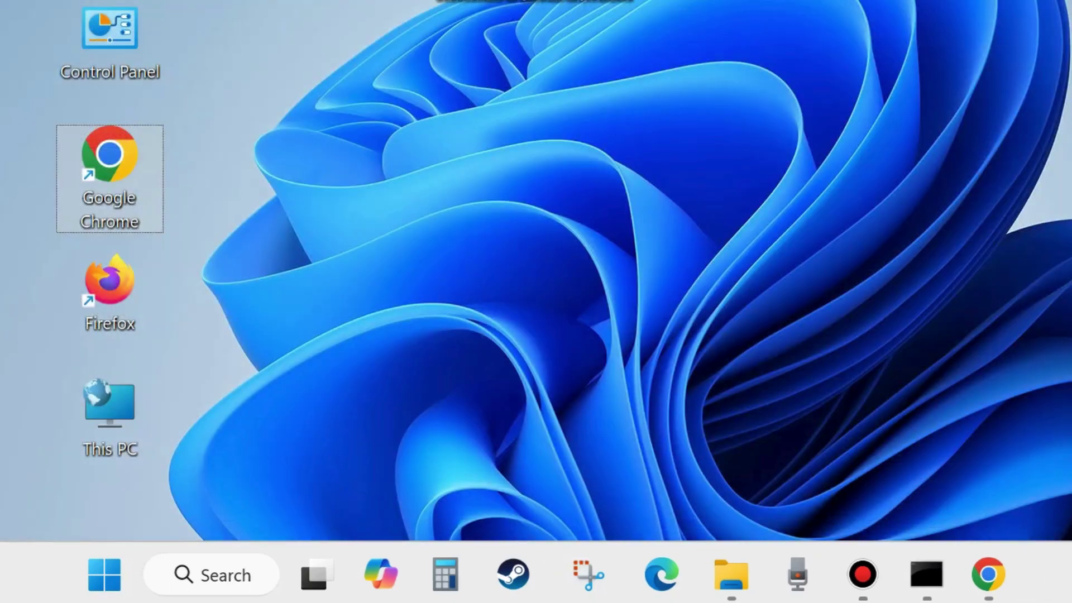
click(932, 17)
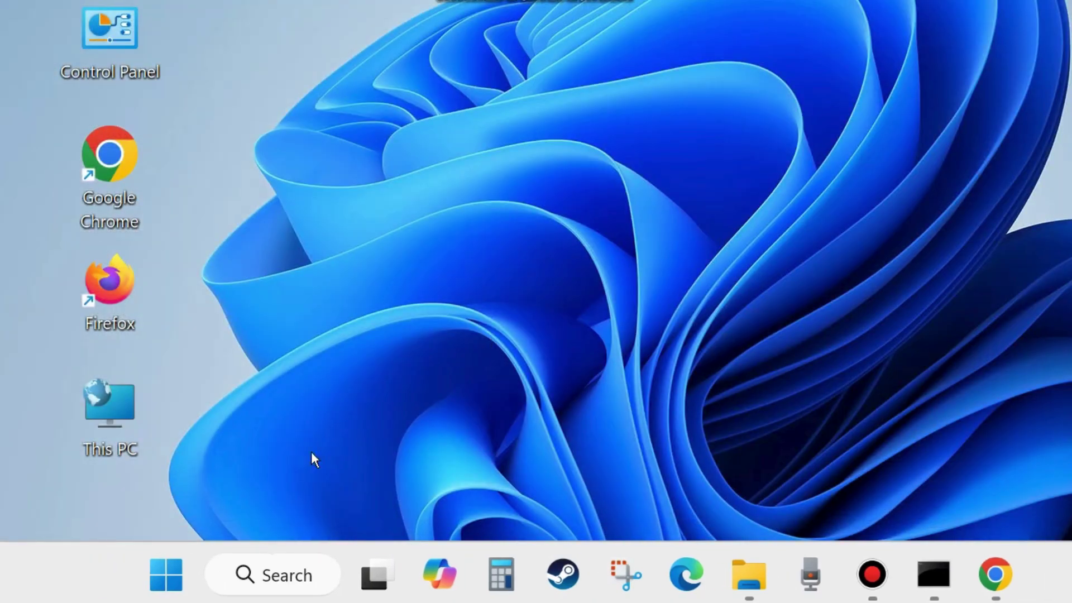
Reopen Windows Settings, go to the Installed apps page and bring its app search field into view.
right_click(165, 582)
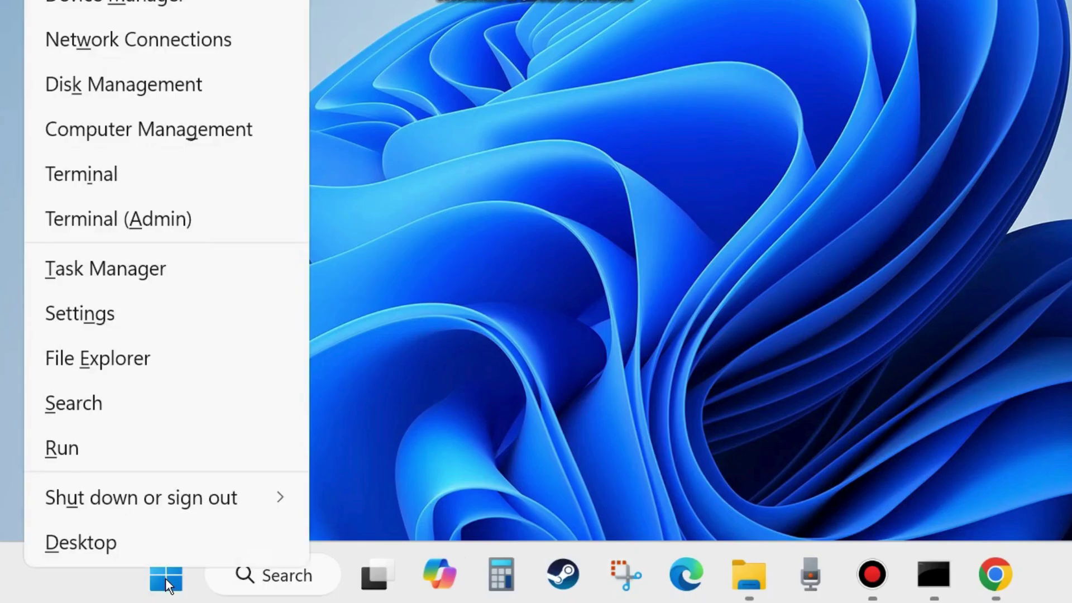
click(92, 313)
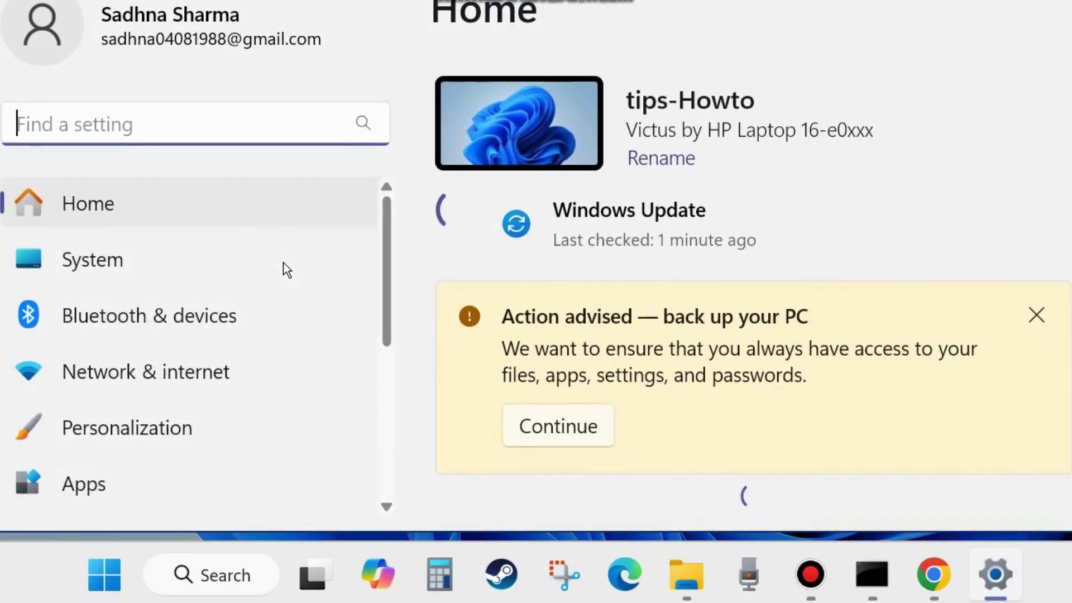
scroll(107, 448, down, 1)
scroll(106, 447, down, 2)
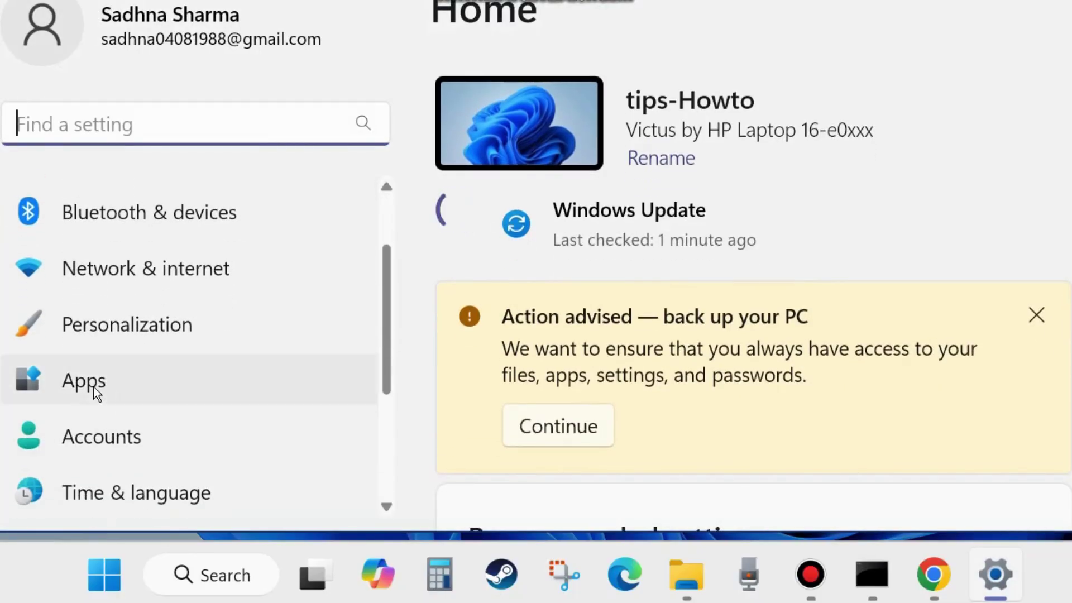
click(93, 386)
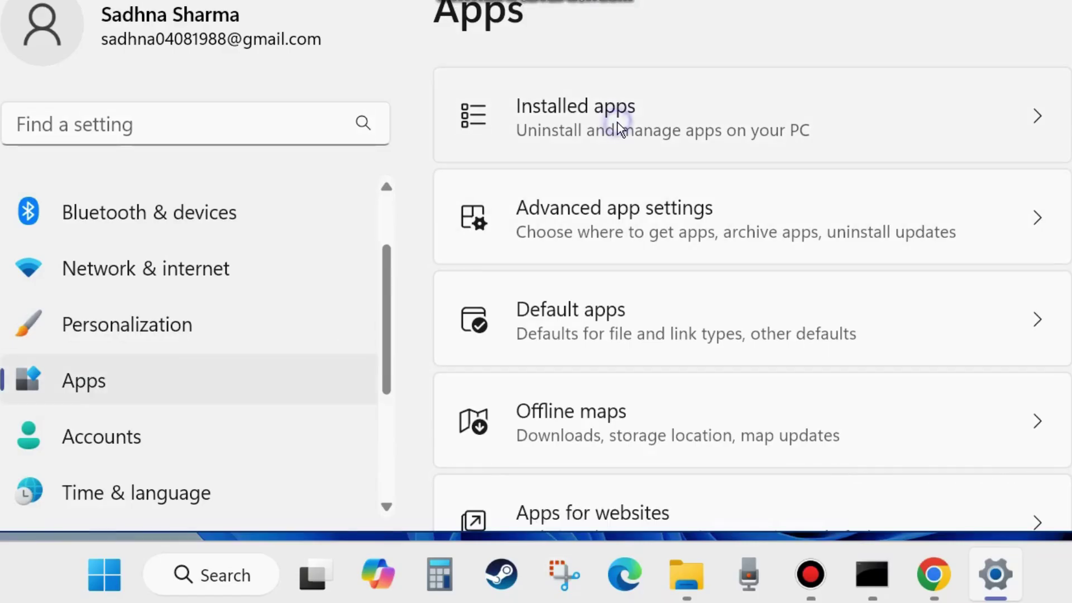
click(618, 126)
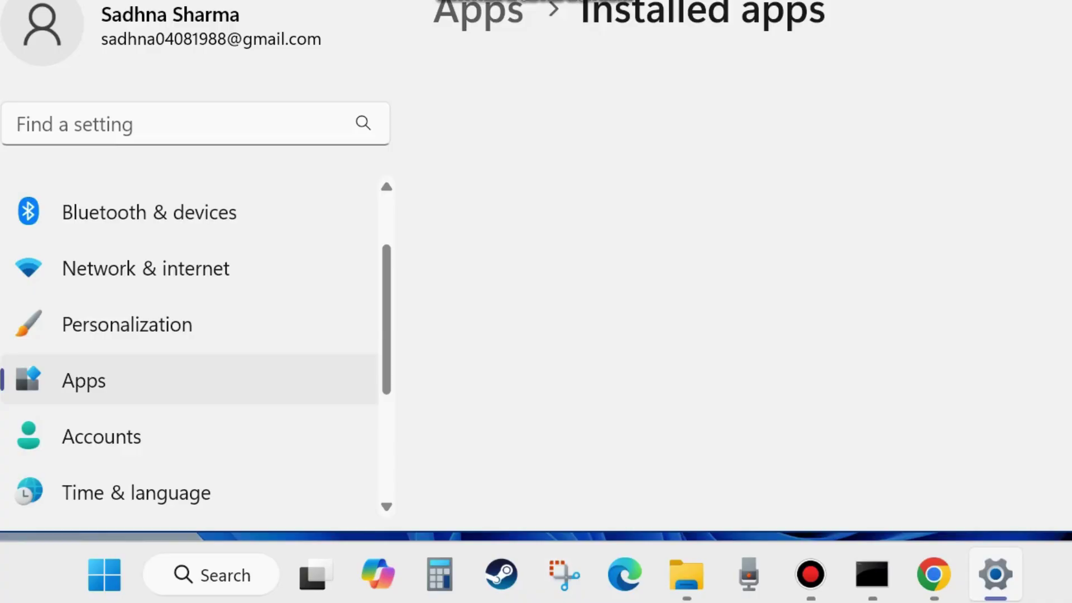
drag(732, 0, 723, 4)
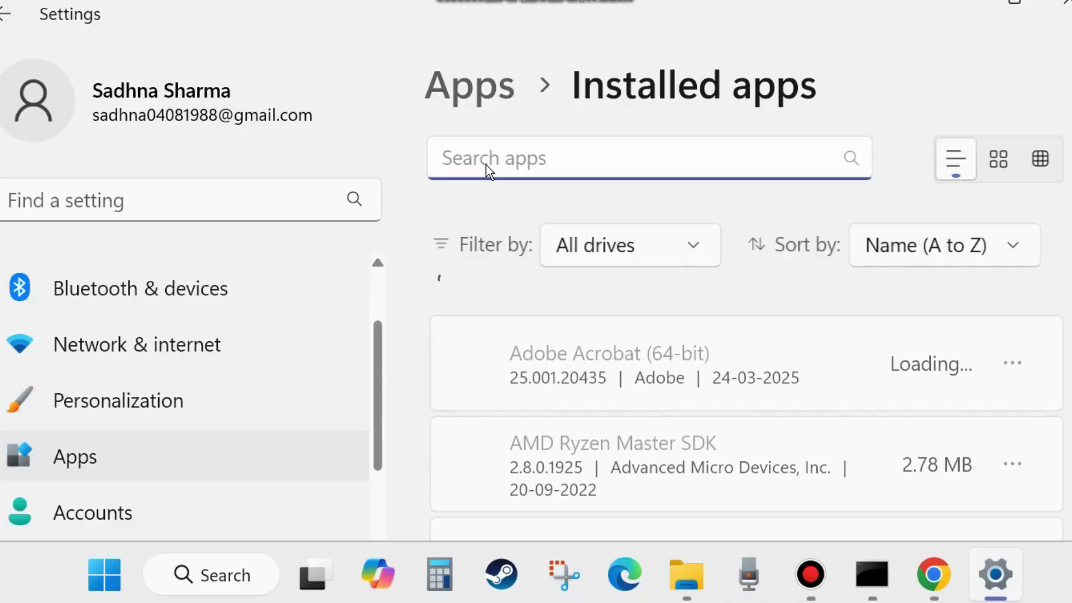
text(rom)
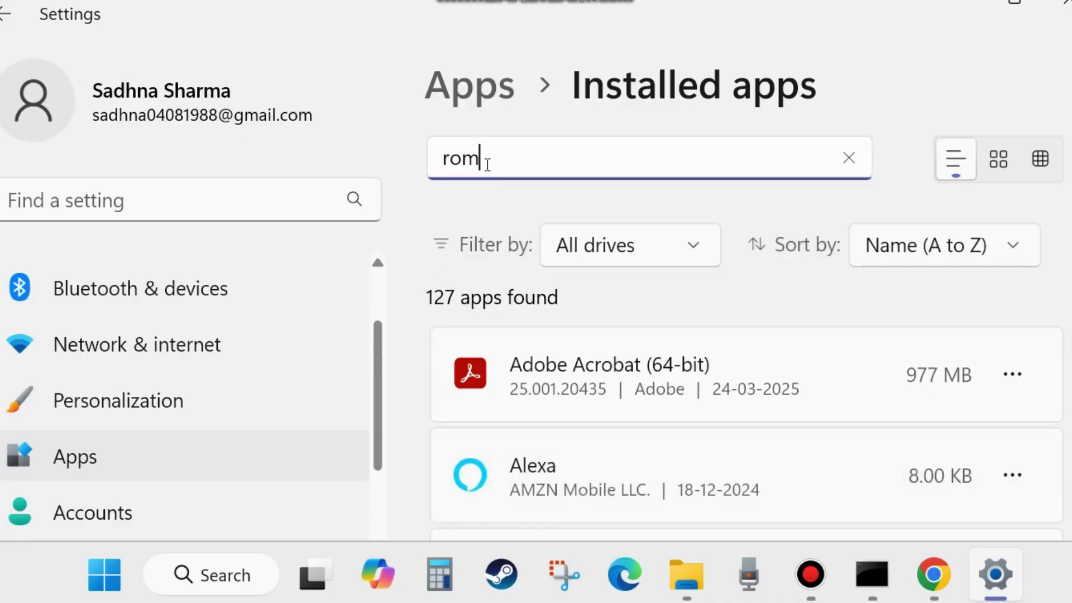
key(BackSpace)
key(BackSpace)
key(BackSpace)
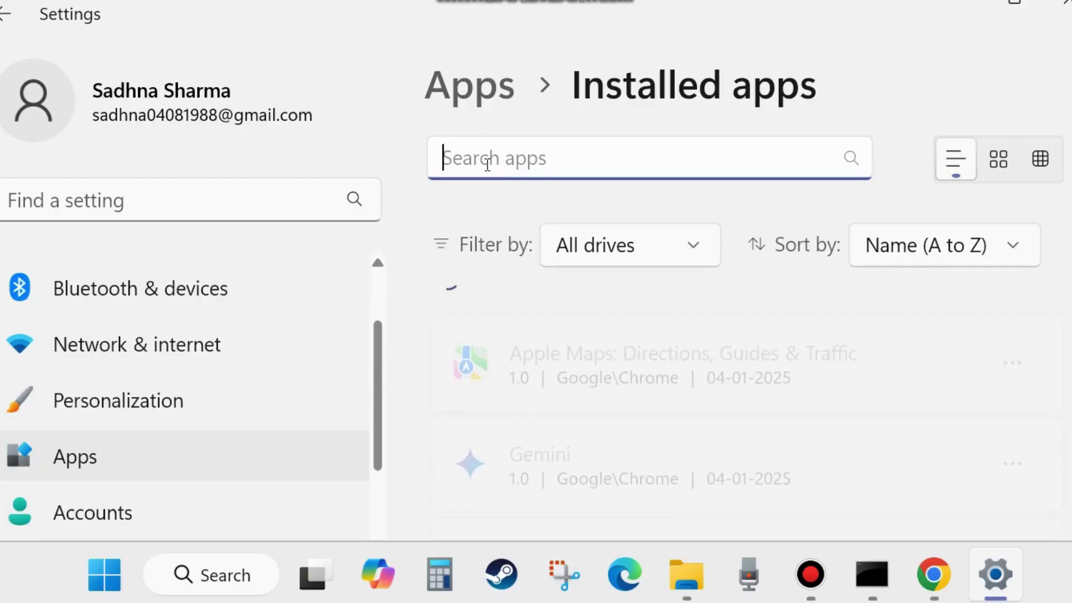
Search the installed apps for "chrome", view Google Chrome's uninstall option and close Settings.
text(ch)
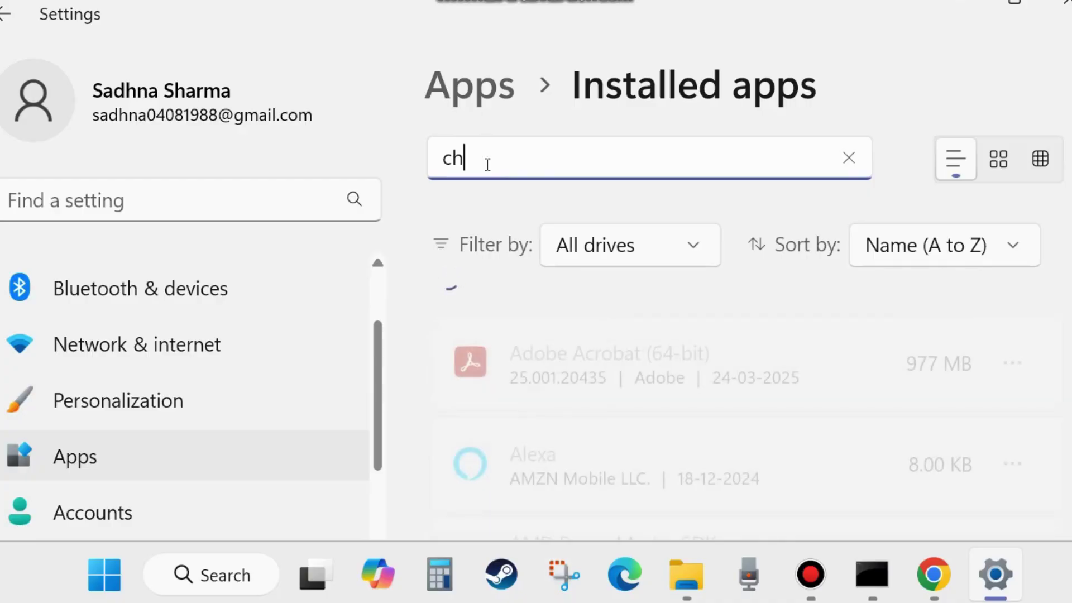
text(rome)
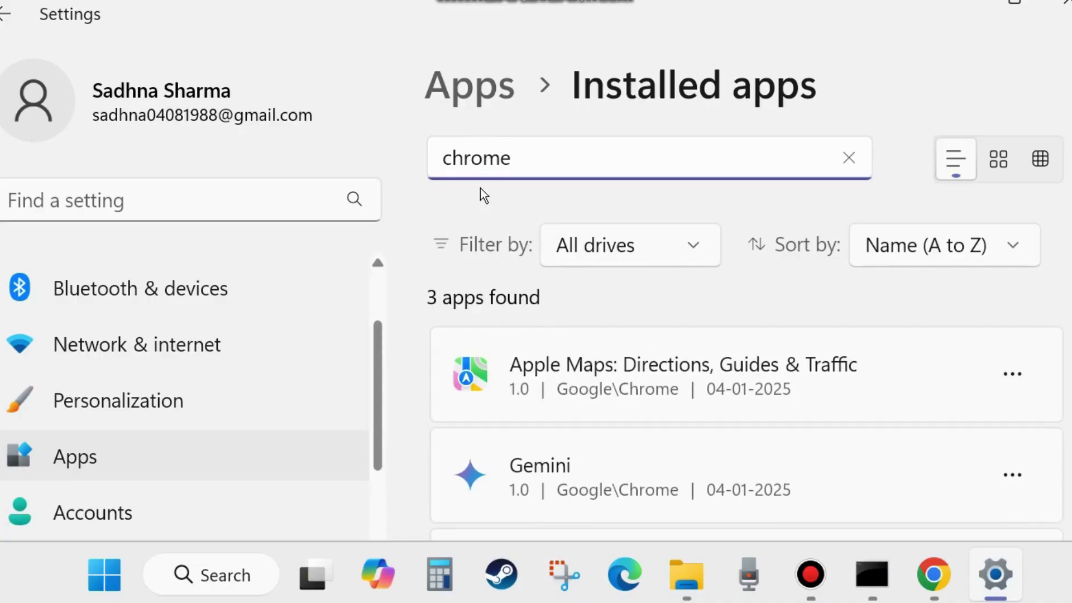
scroll(598, 346, down, 3)
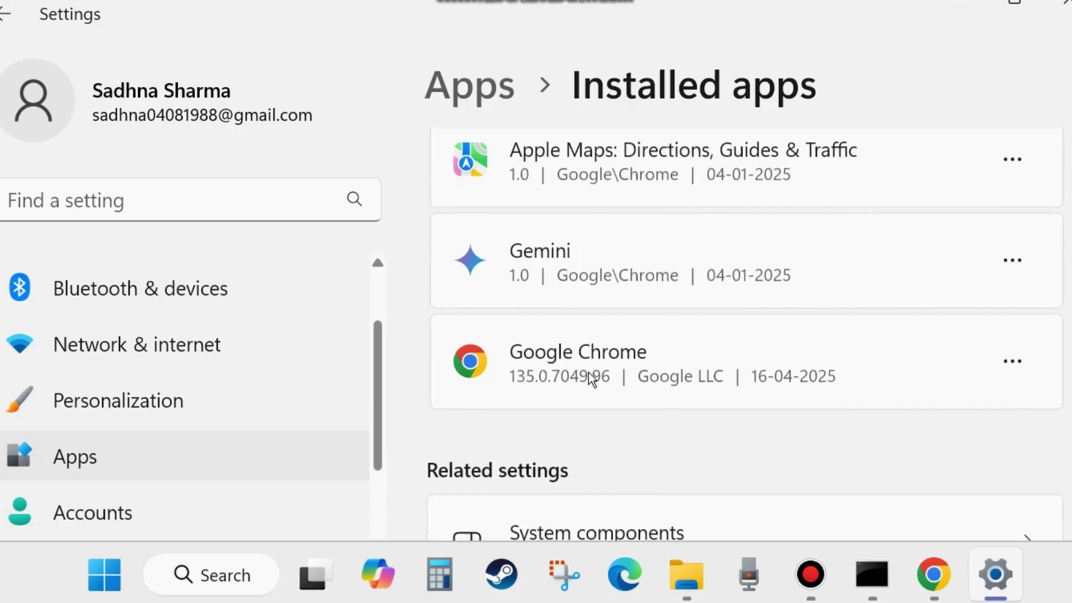
click(1012, 363)
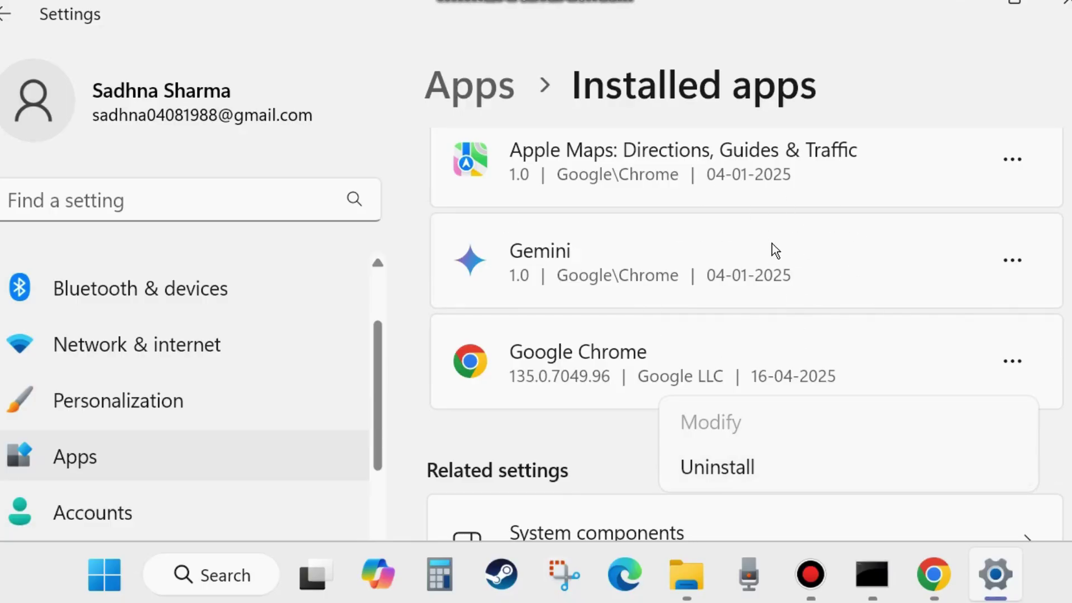
click(1058, 8)
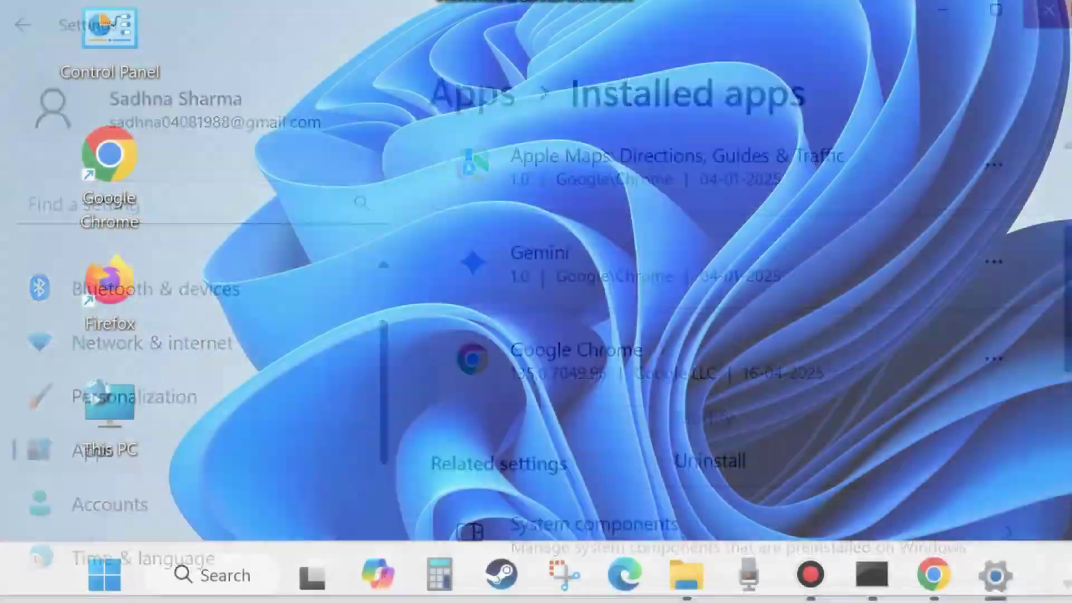